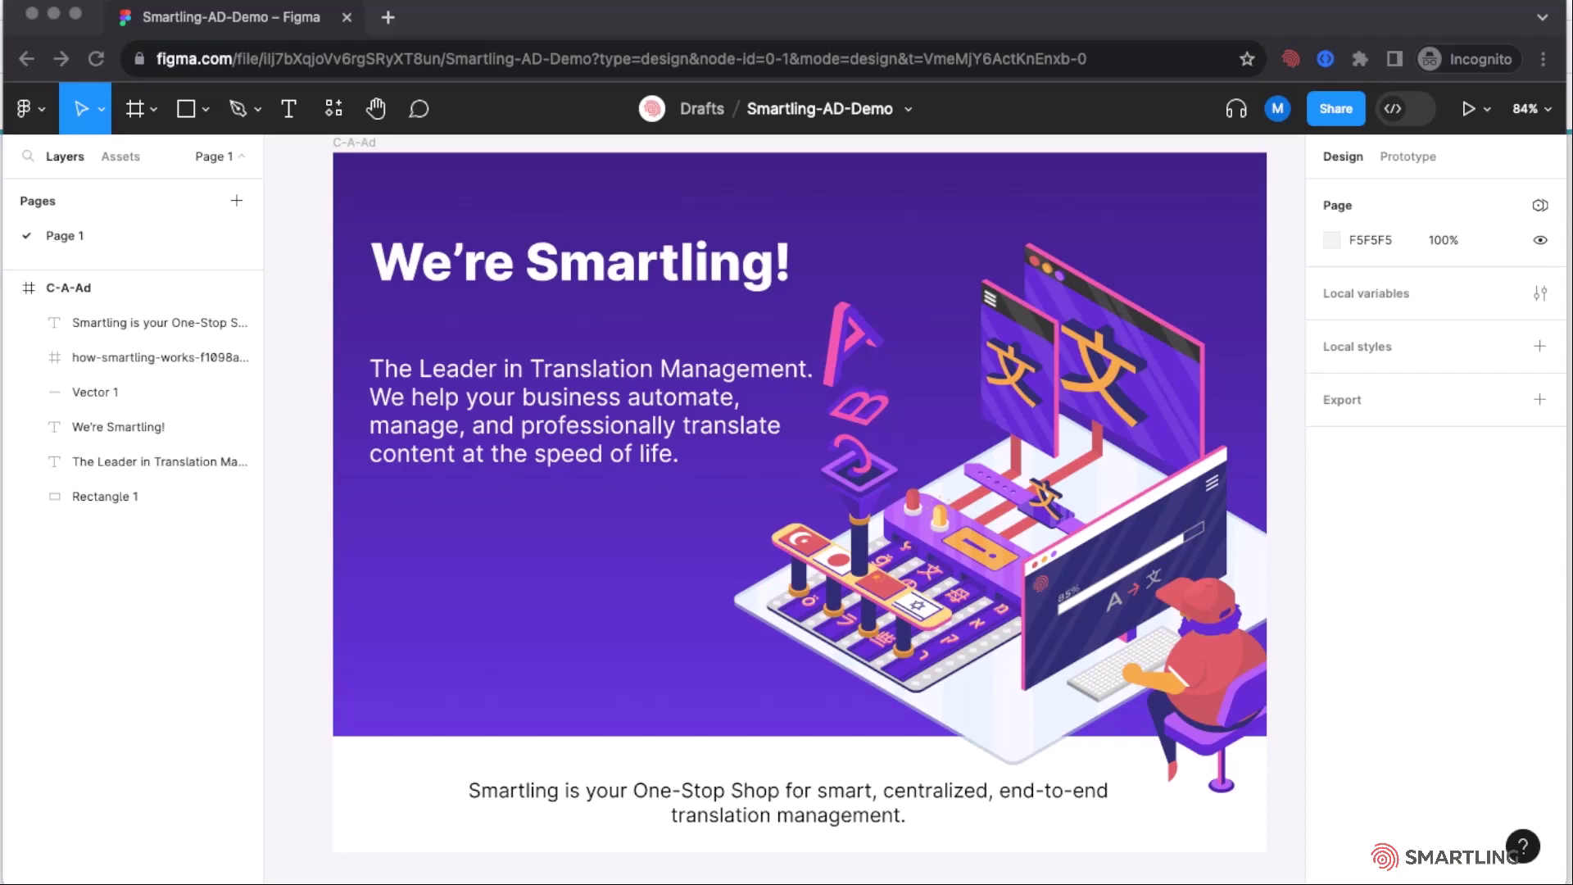
# Show the Smartling submenu under Plugins in the Figma main menu
pyautogui.click(45, 119)
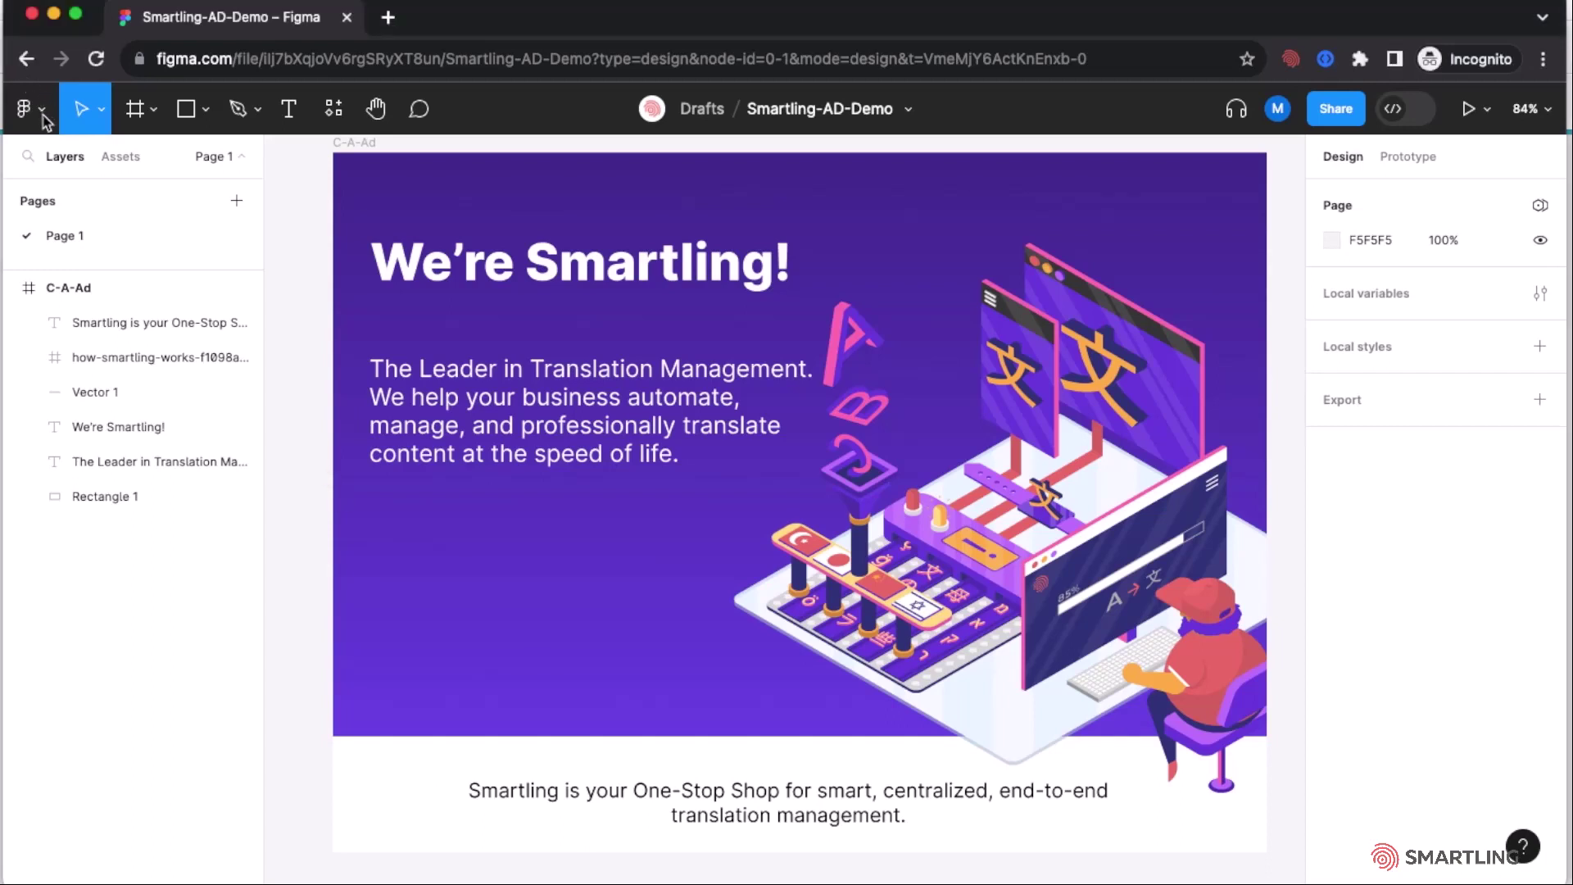
pyautogui.click(45, 119)
pyautogui.moveTo(95, 452)
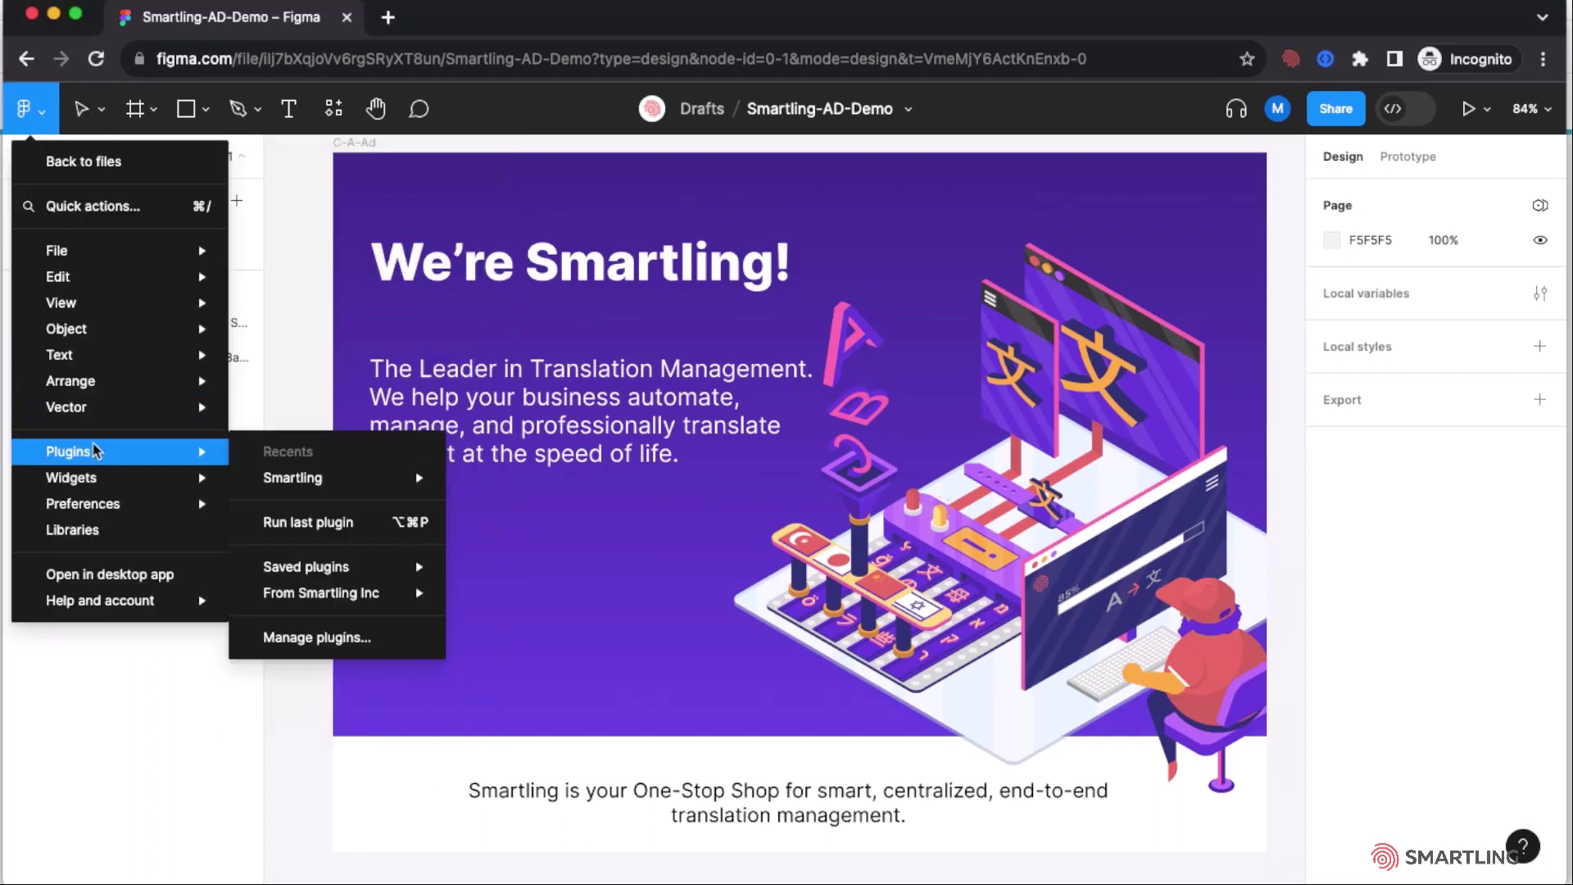
pyautogui.moveTo(326, 494)
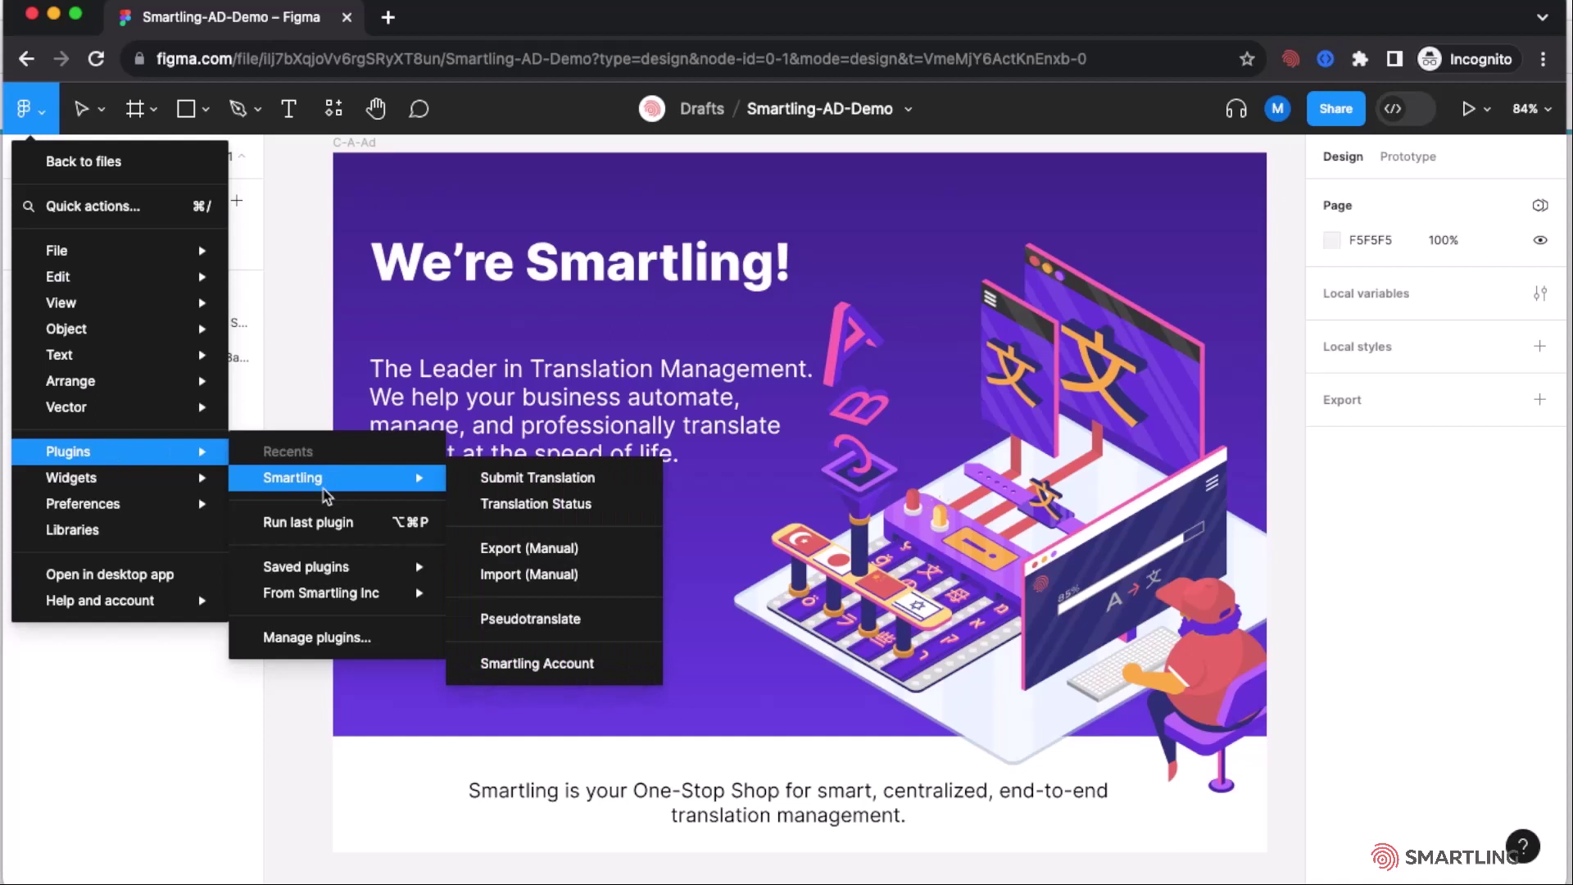
# Pseudotranslate the design with Smartling using the '50% - Dutch, German' text expansion ratio
pyautogui.click(526, 626)
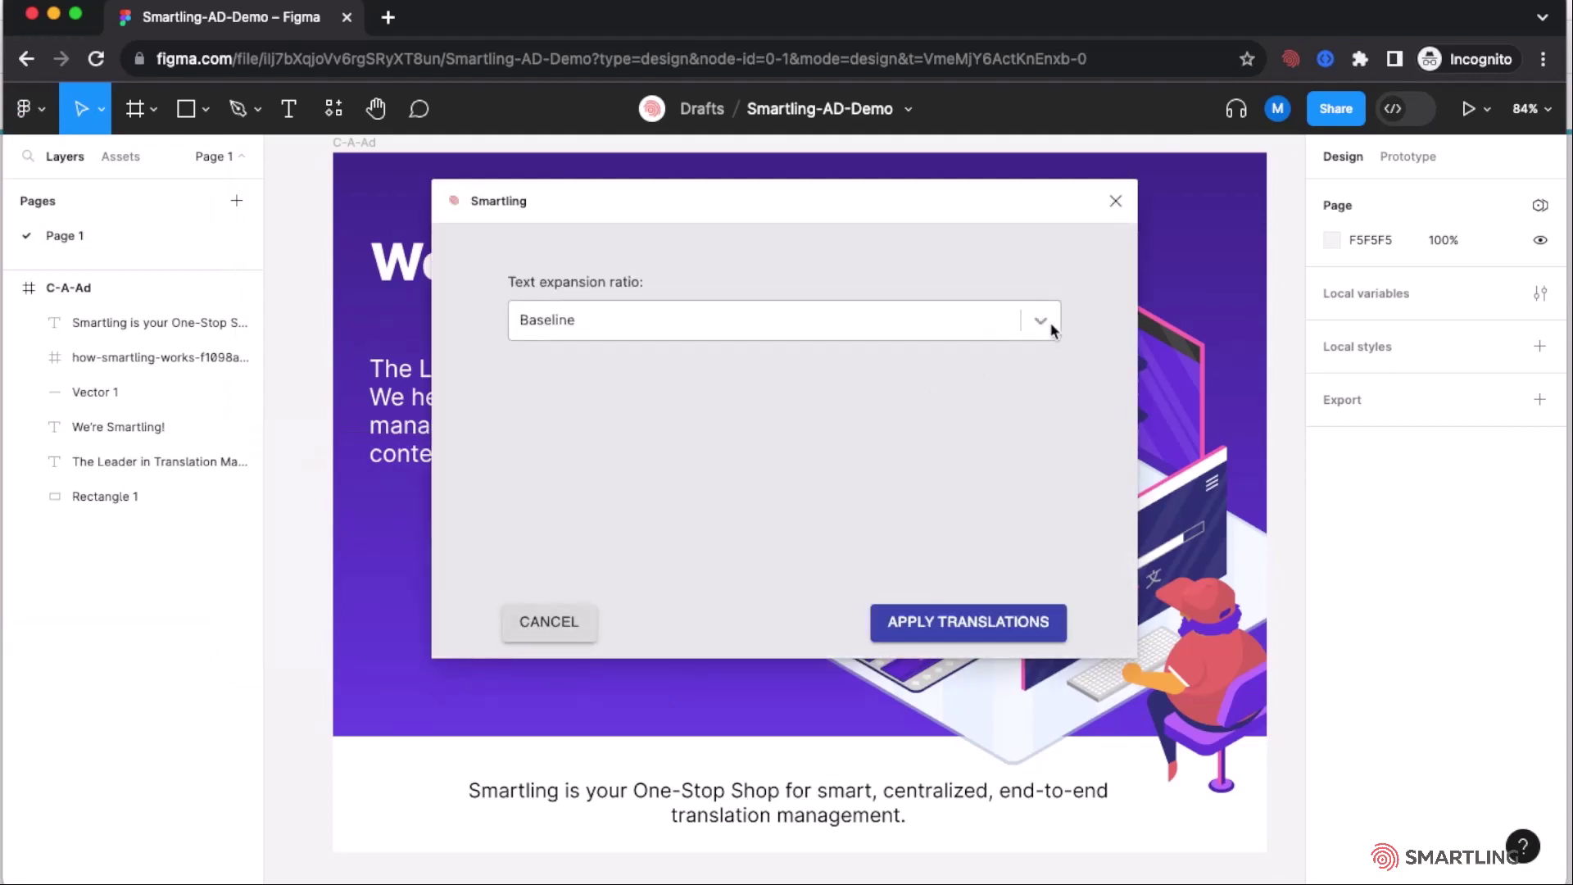
pyautogui.click(1052, 330)
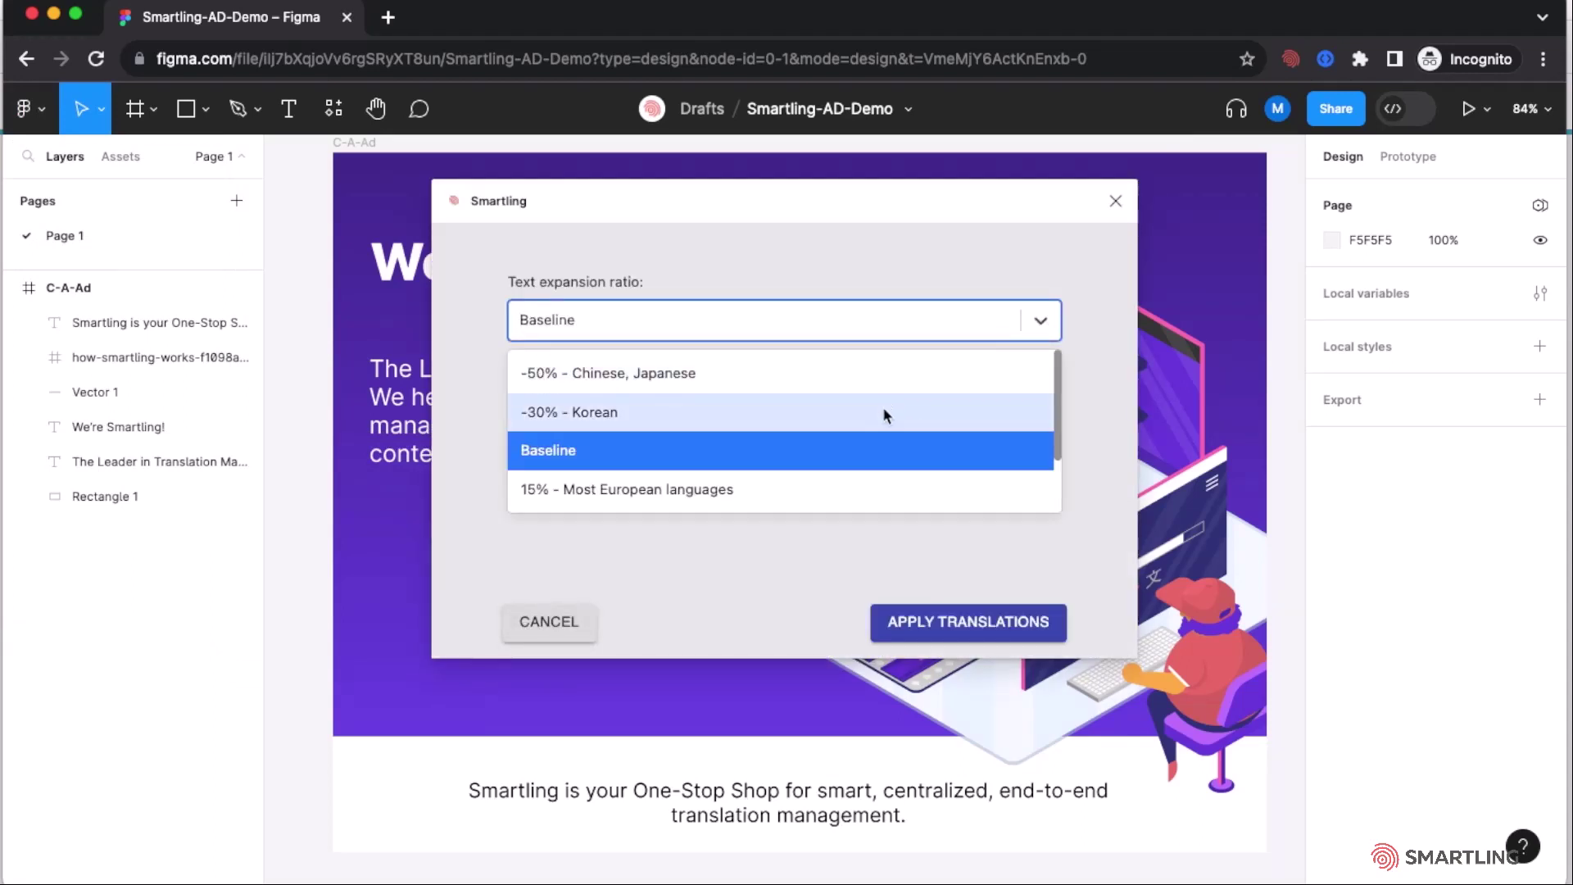
pyautogui.scroll(-2, 883, 414)
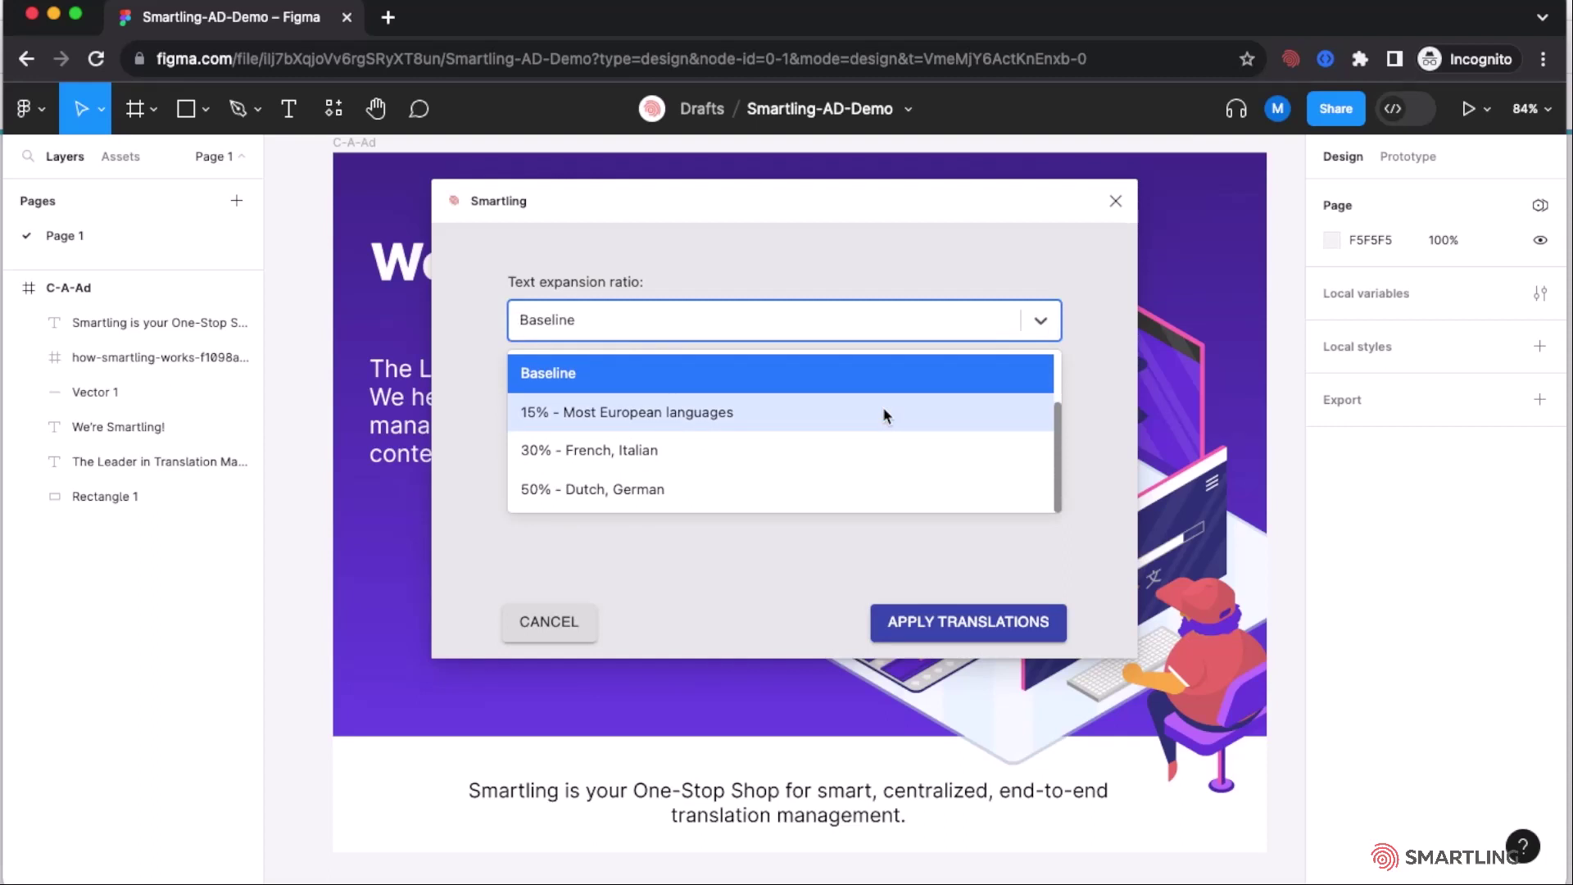
pyautogui.click(640, 492)
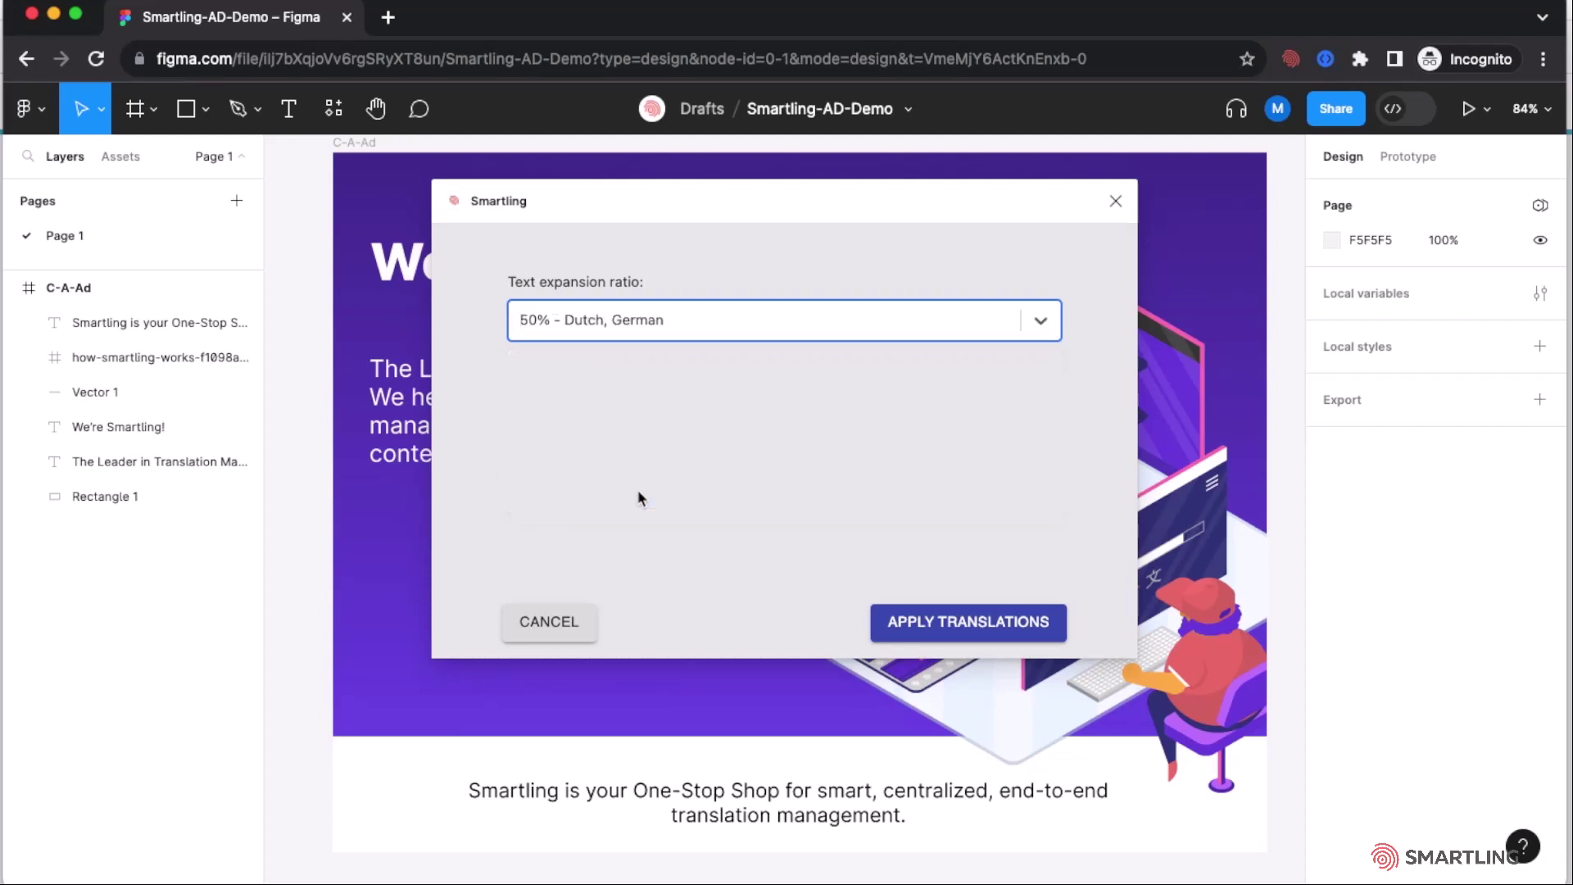
pyautogui.click(919, 629)
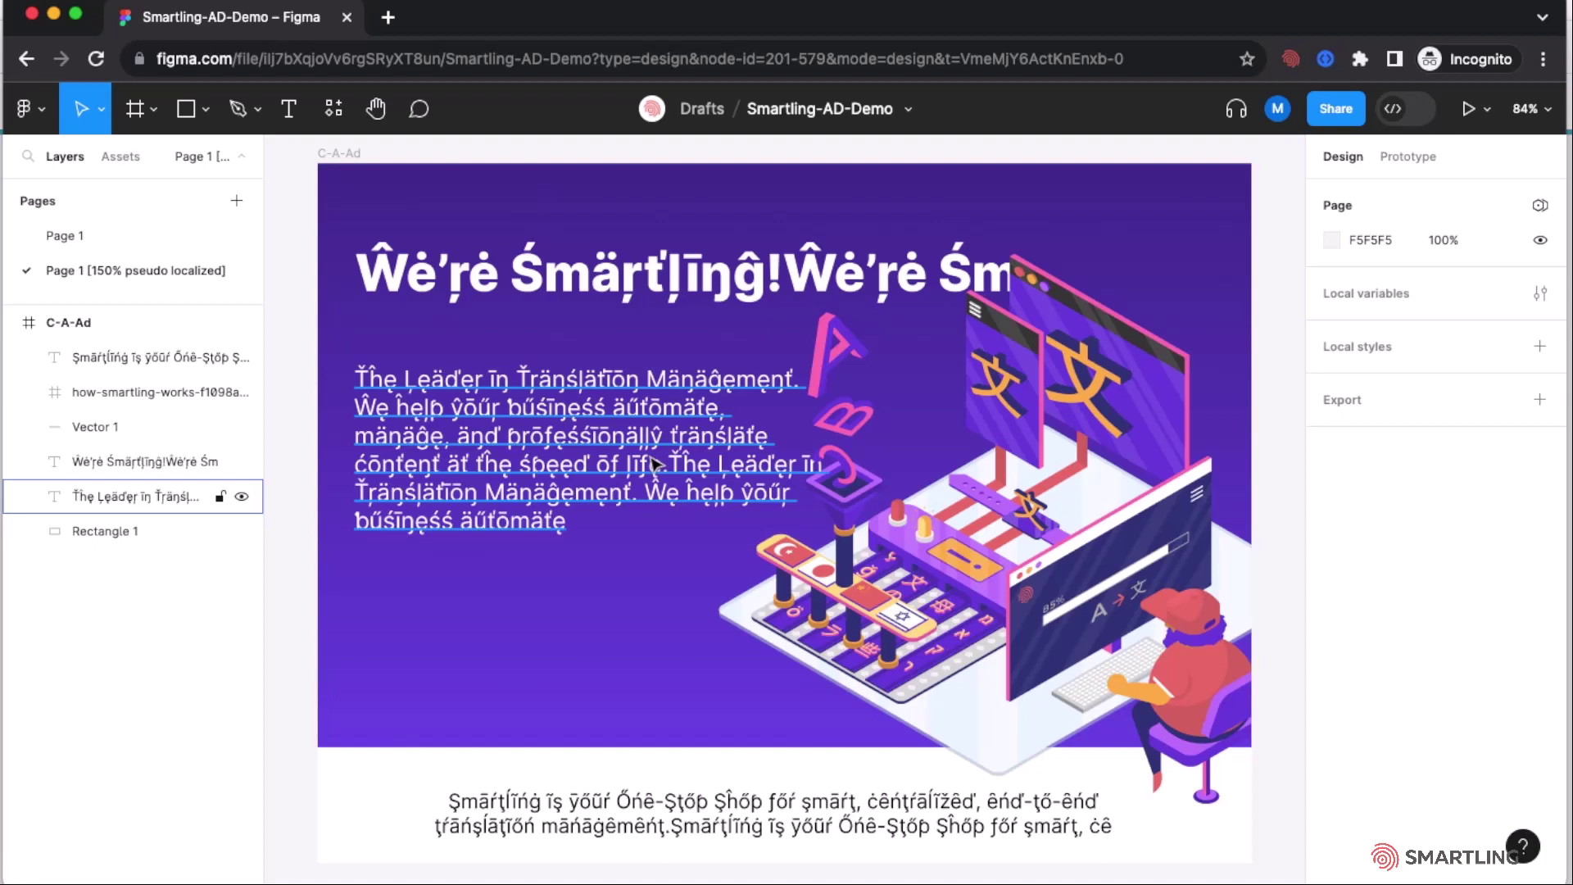
# Inspect Rectangle 1 on the pseudo-localized page, then clear the selection
pyautogui.click(348, 392)
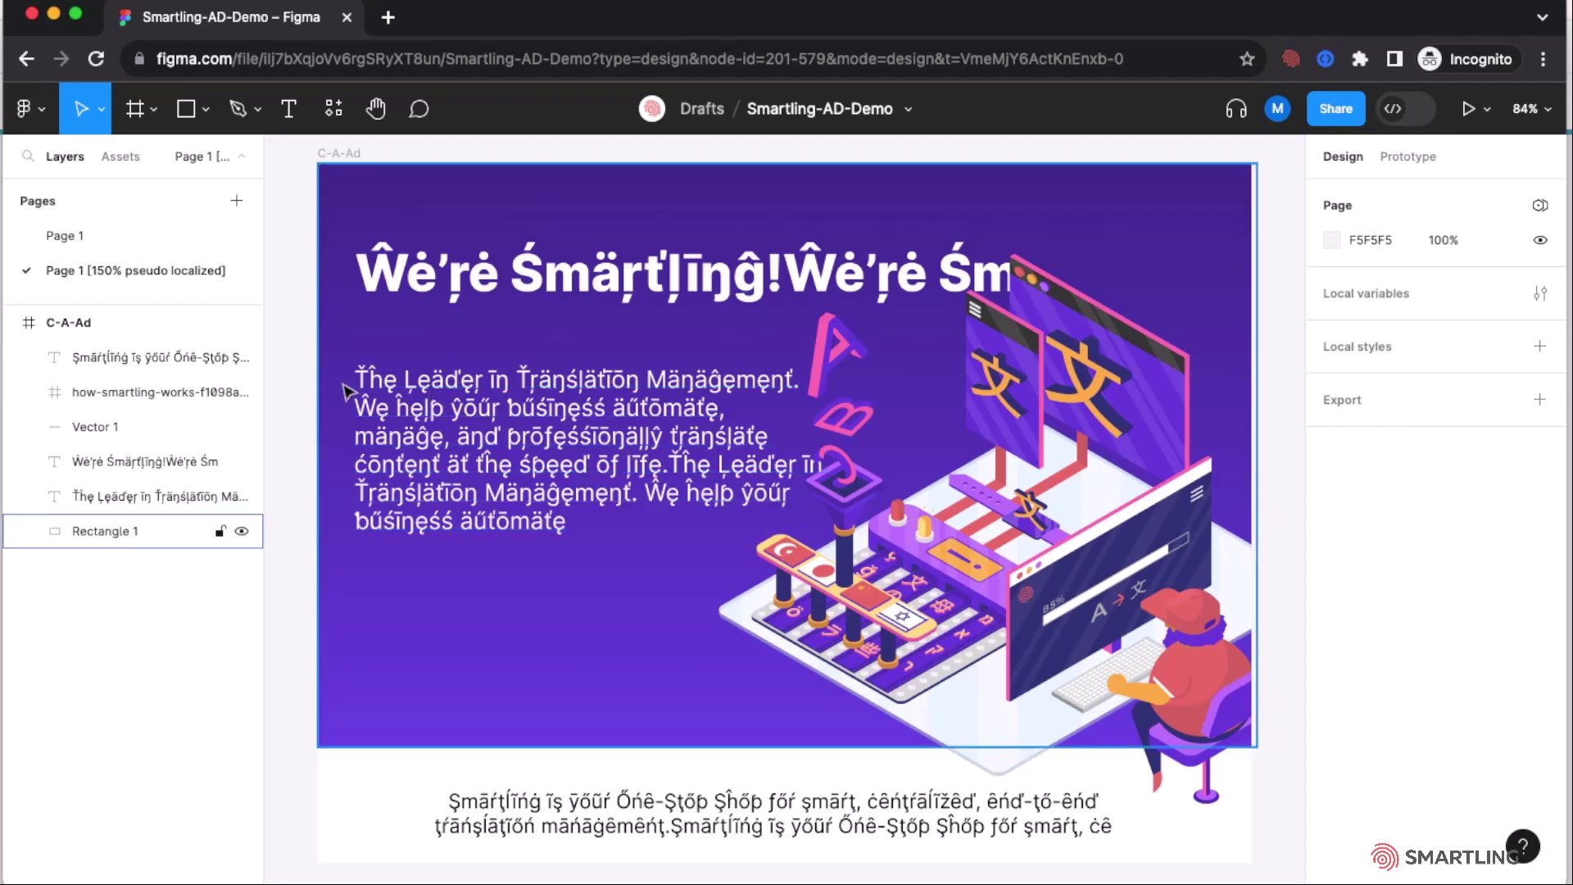
pyautogui.press('Escape')
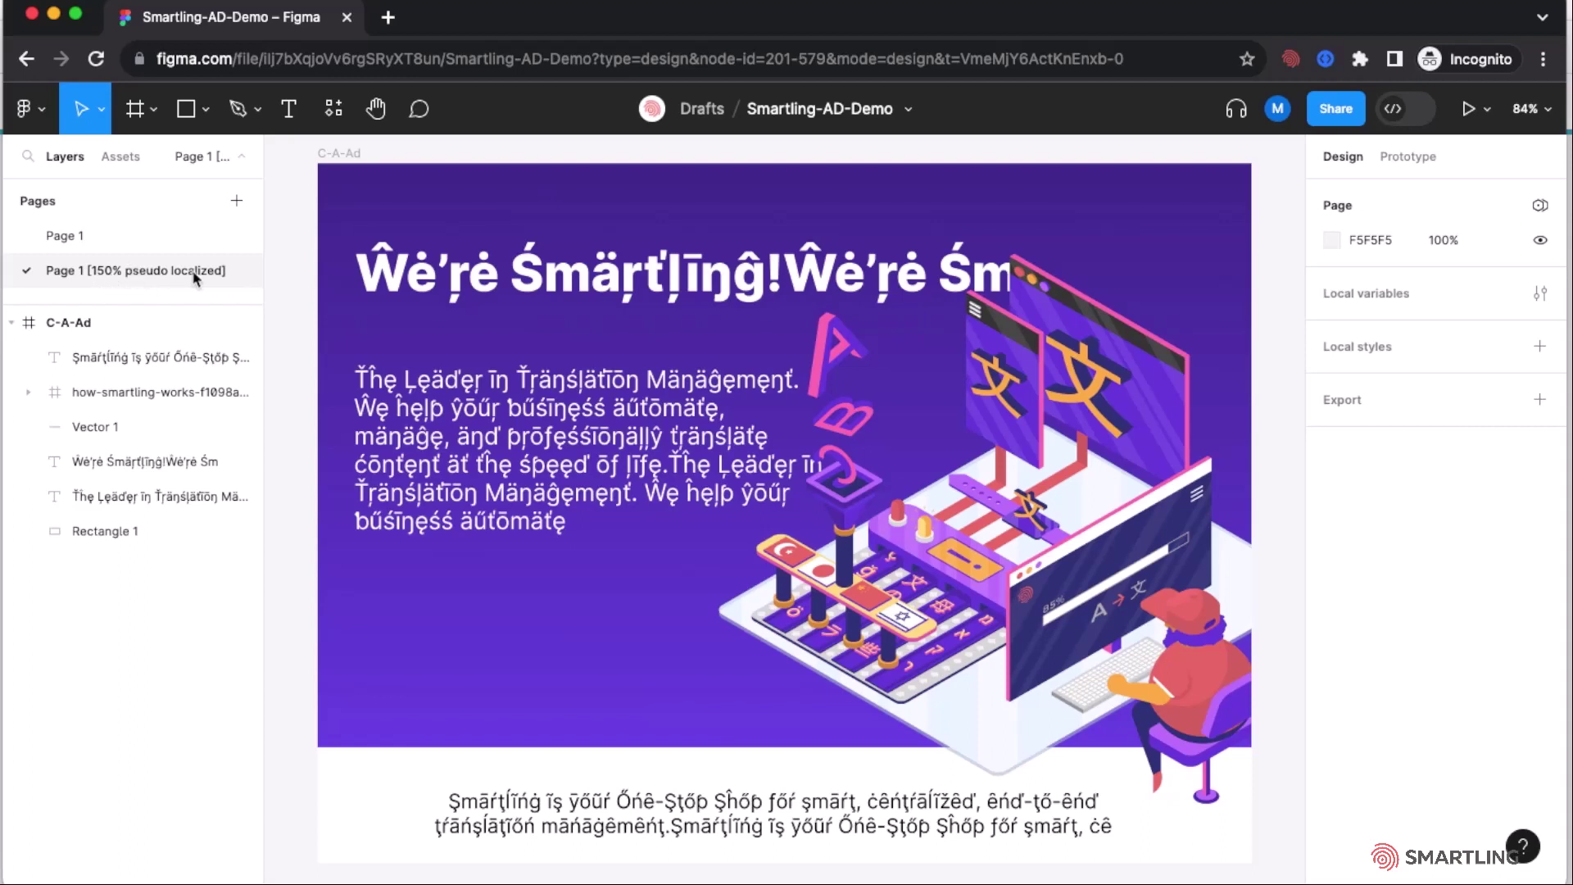
# Remove the 'Page 1 [150% pseudo localized]' page from the Pages list
pyautogui.click(118, 239)
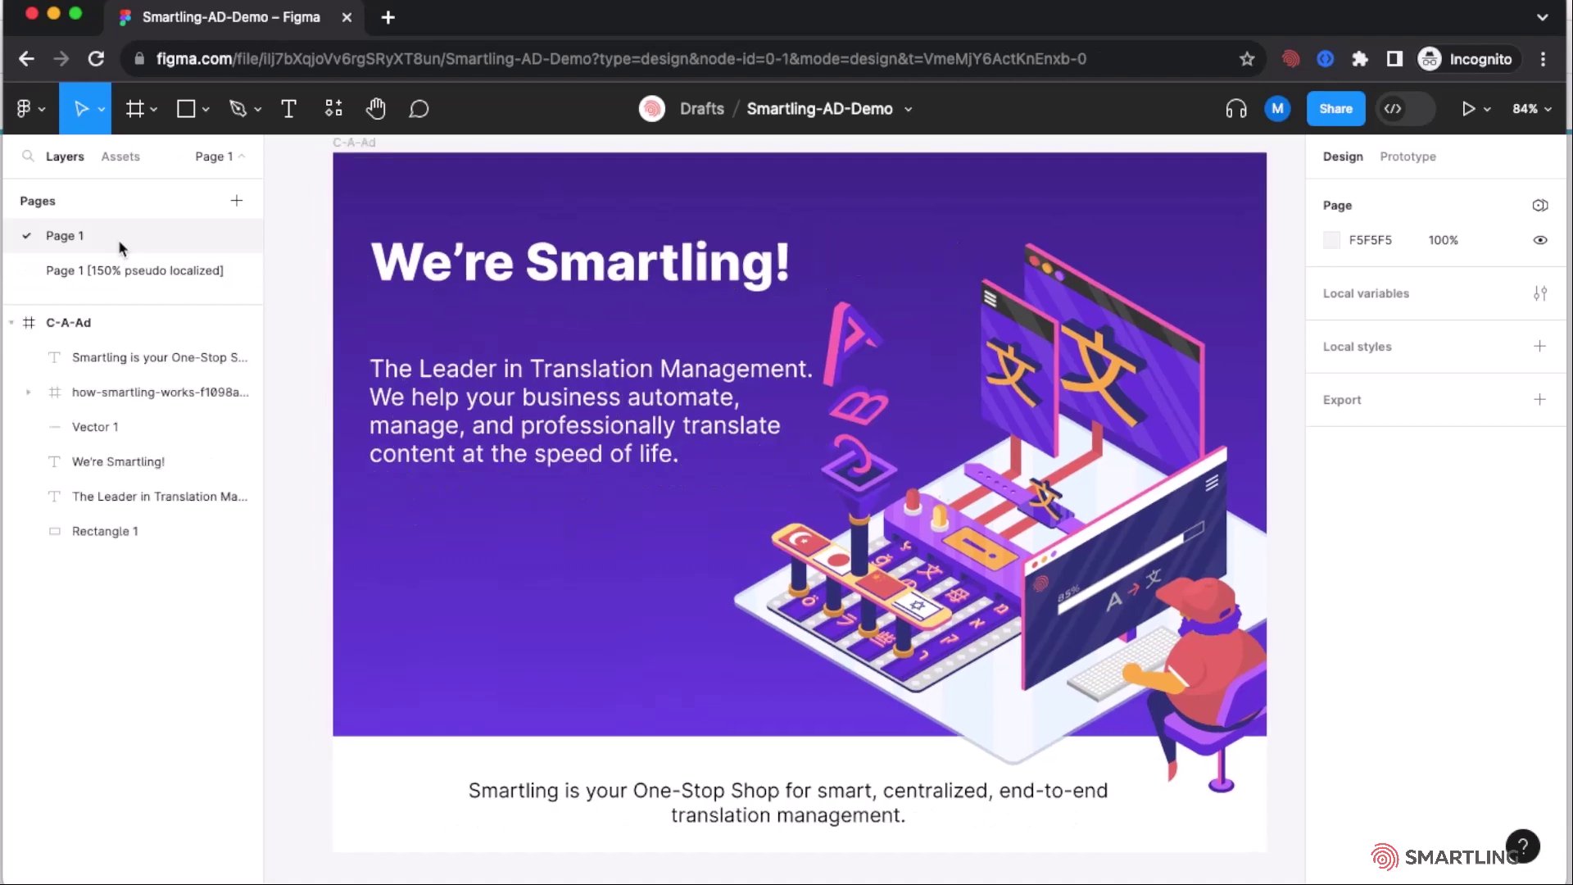
pyautogui.click(113, 270)
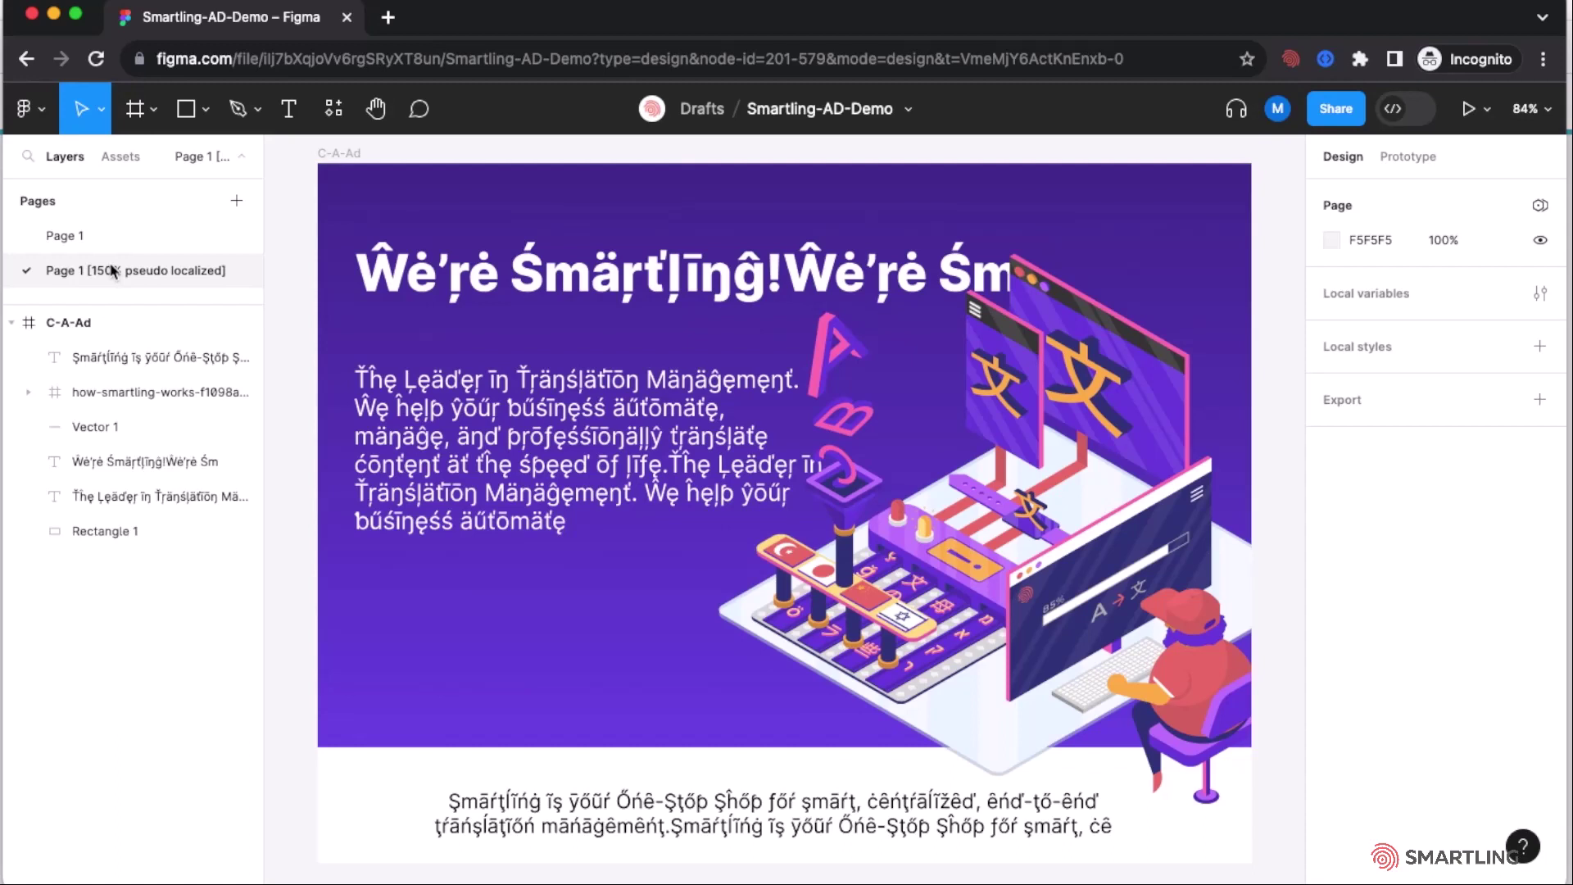
pyautogui.rightClick(113, 271)
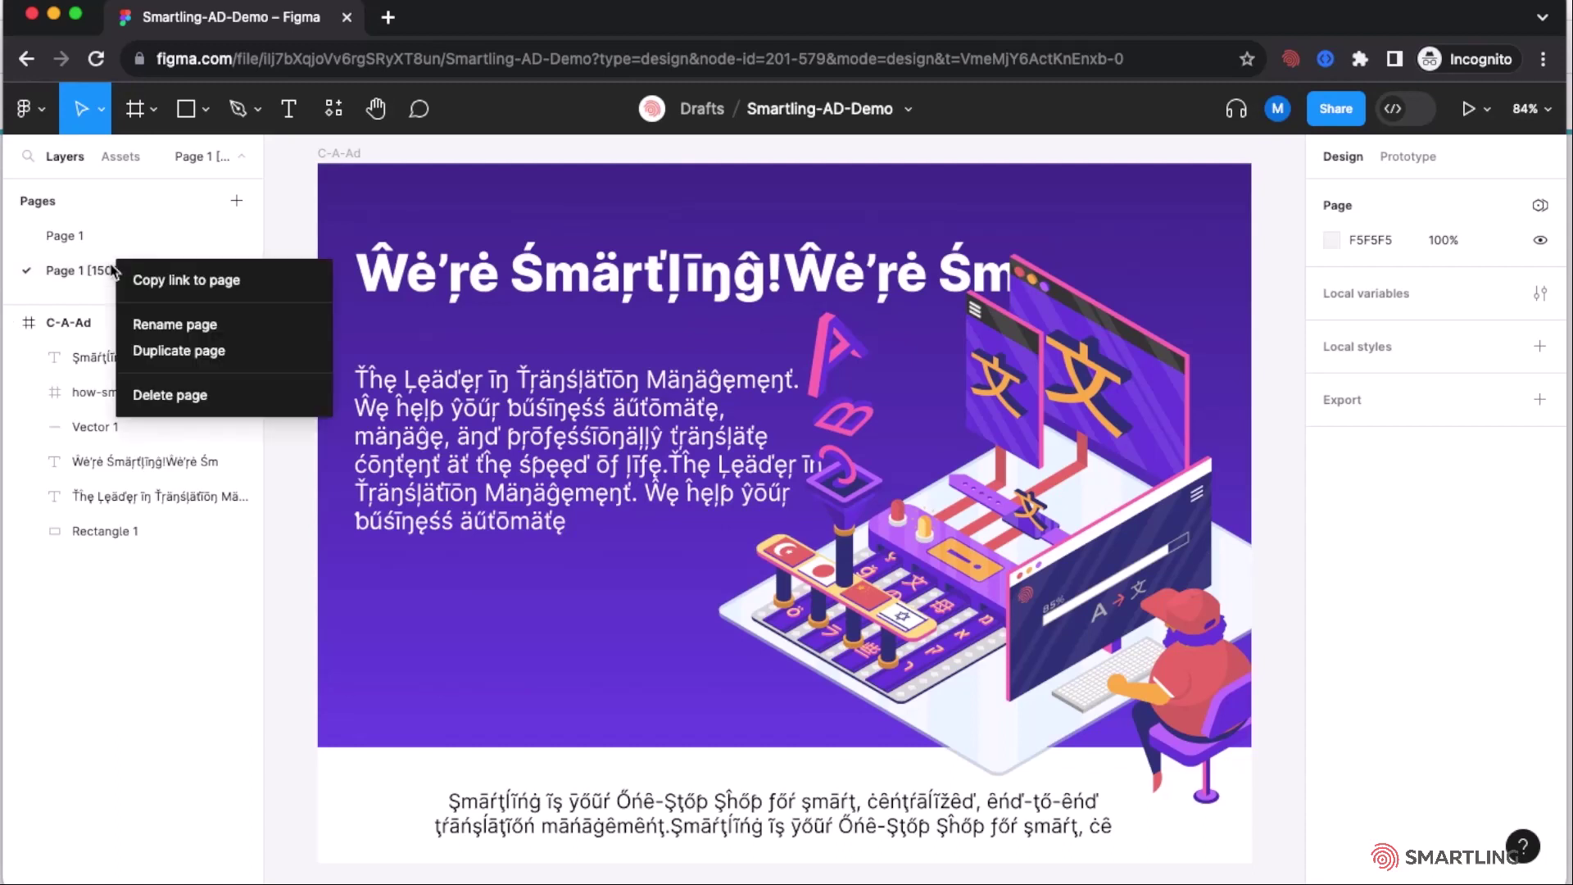
pyautogui.click(177, 396)
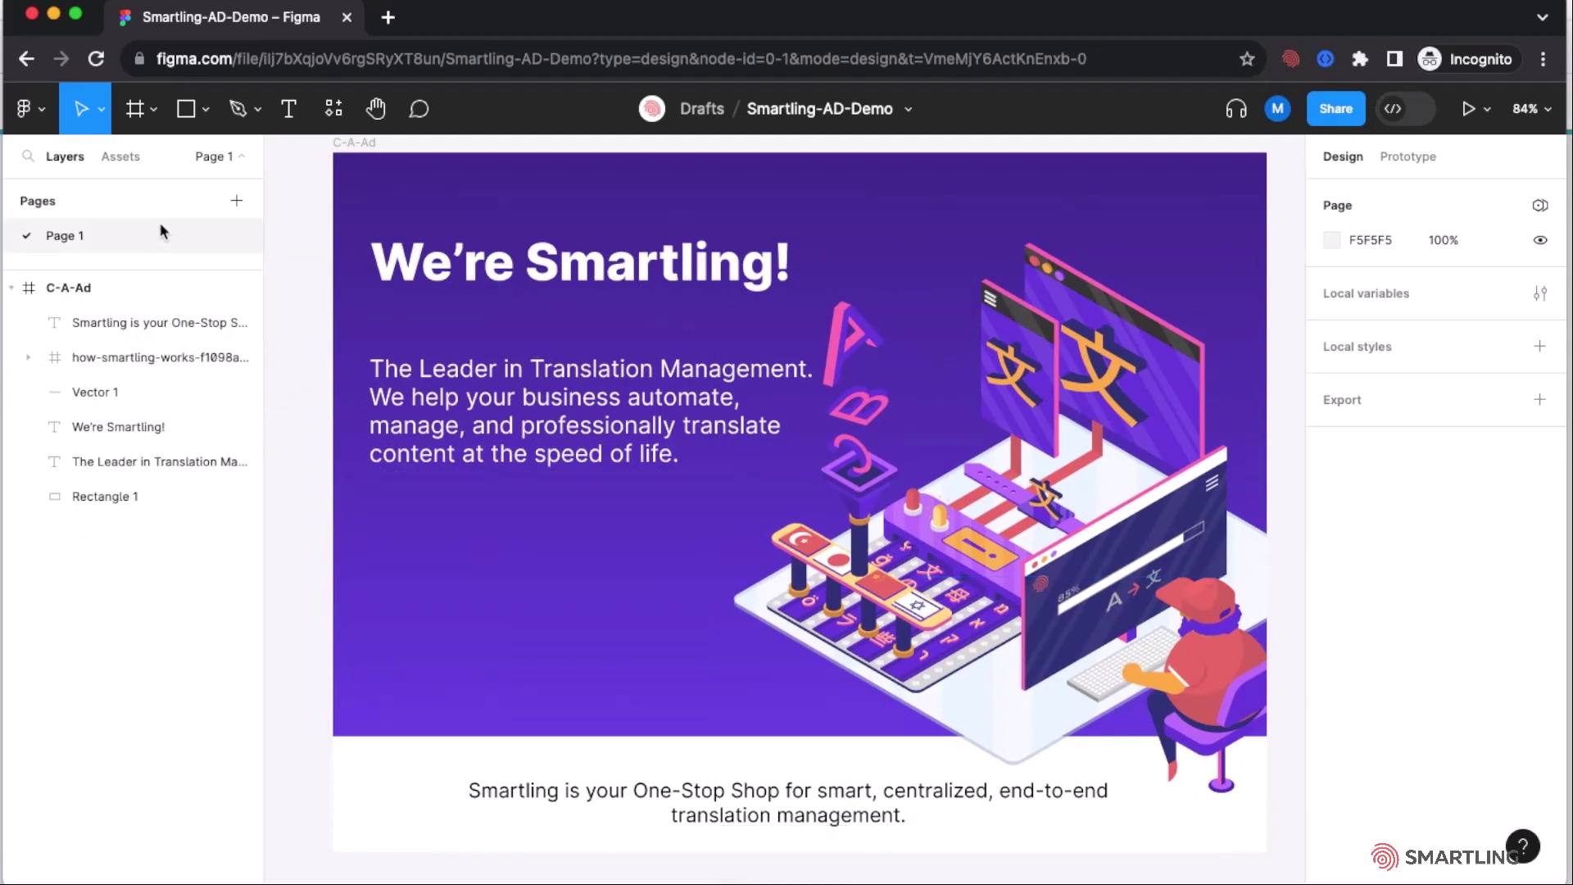
# Launch Smartling's Submit Translation with Page 1 checked for submission
pyautogui.click(41, 111)
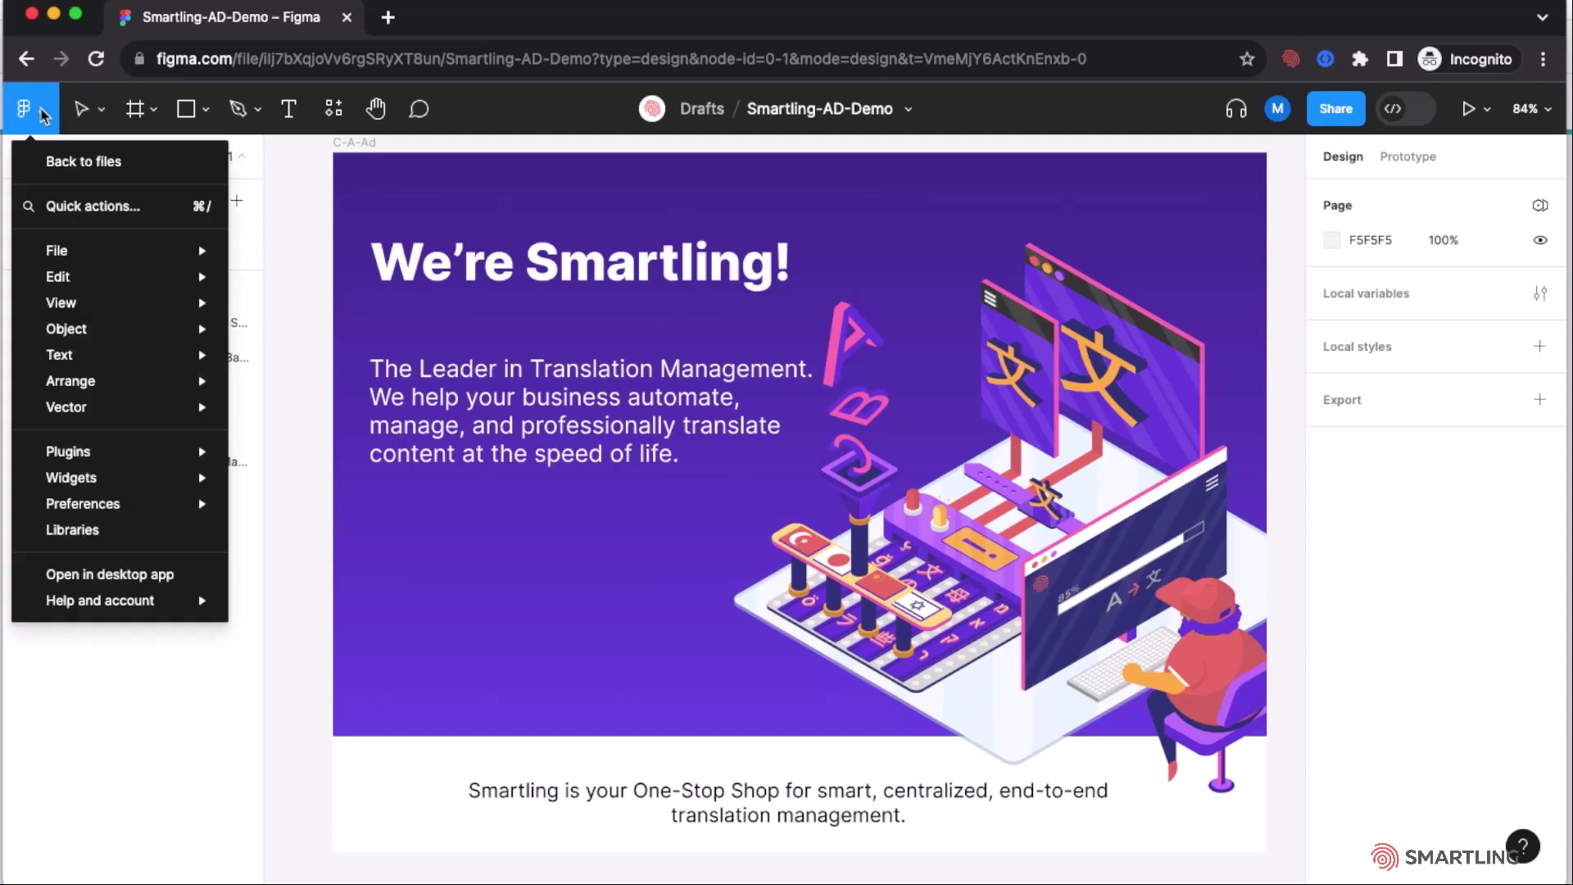
pyautogui.moveTo(95, 450)
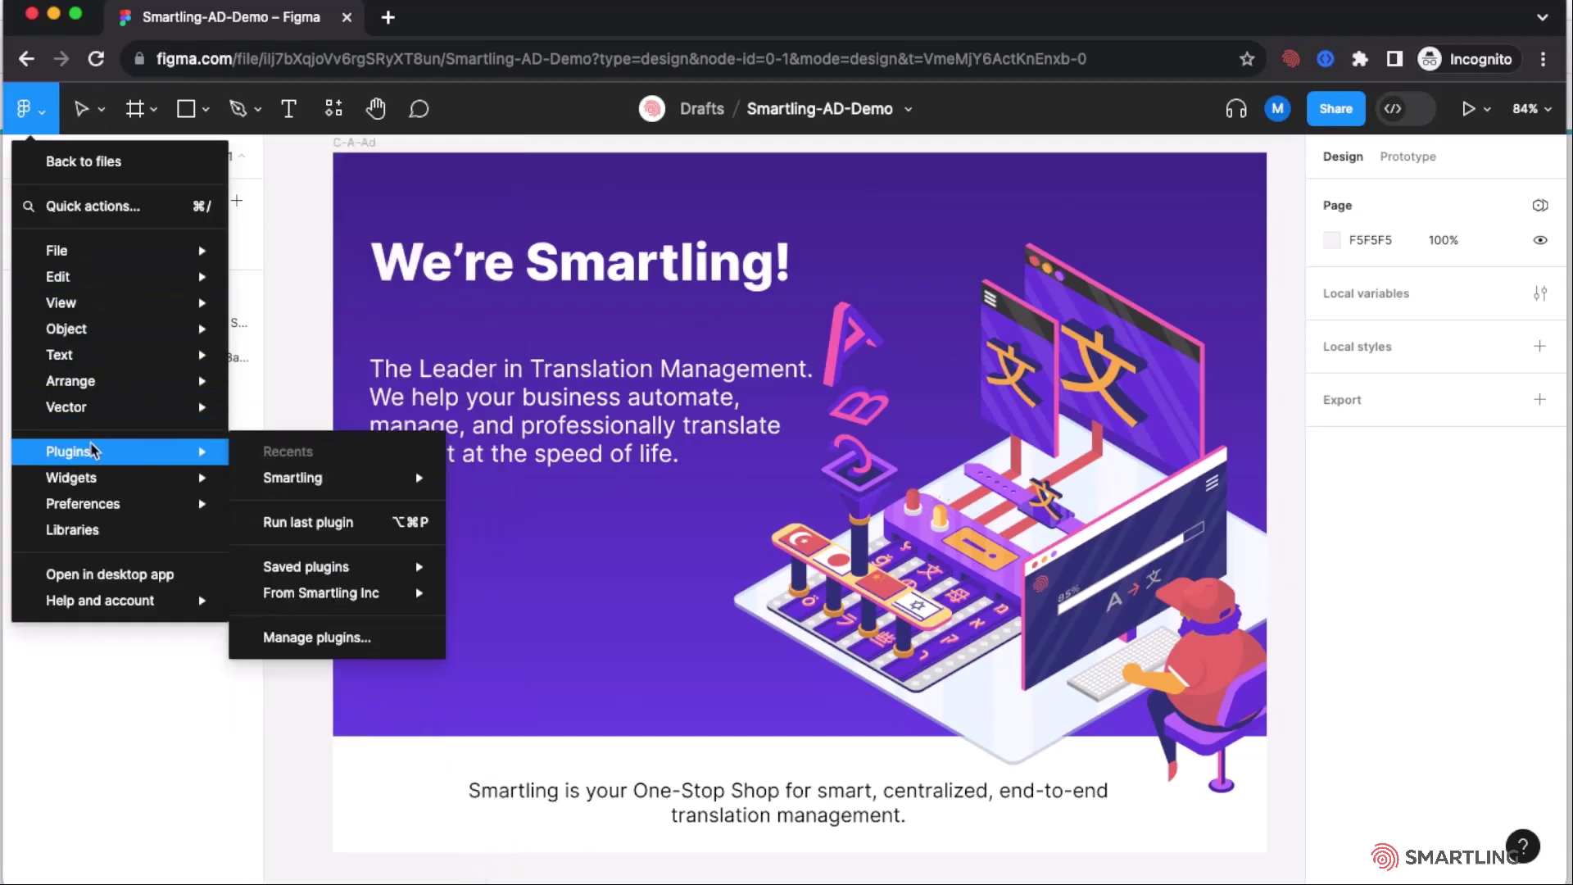
pyautogui.moveTo(293, 478)
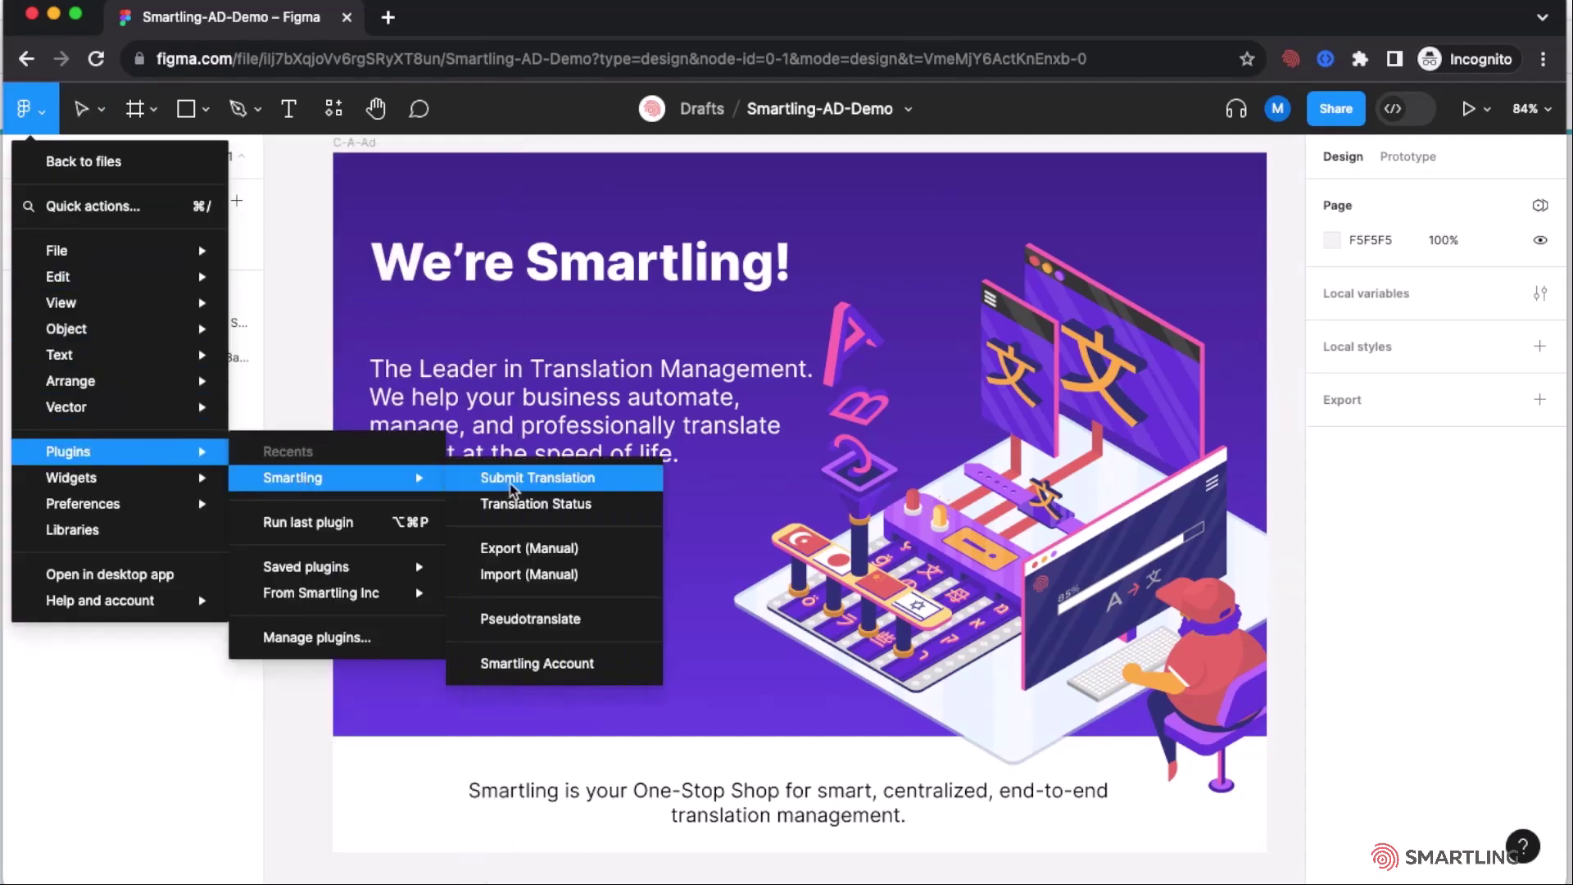
pyautogui.click(509, 484)
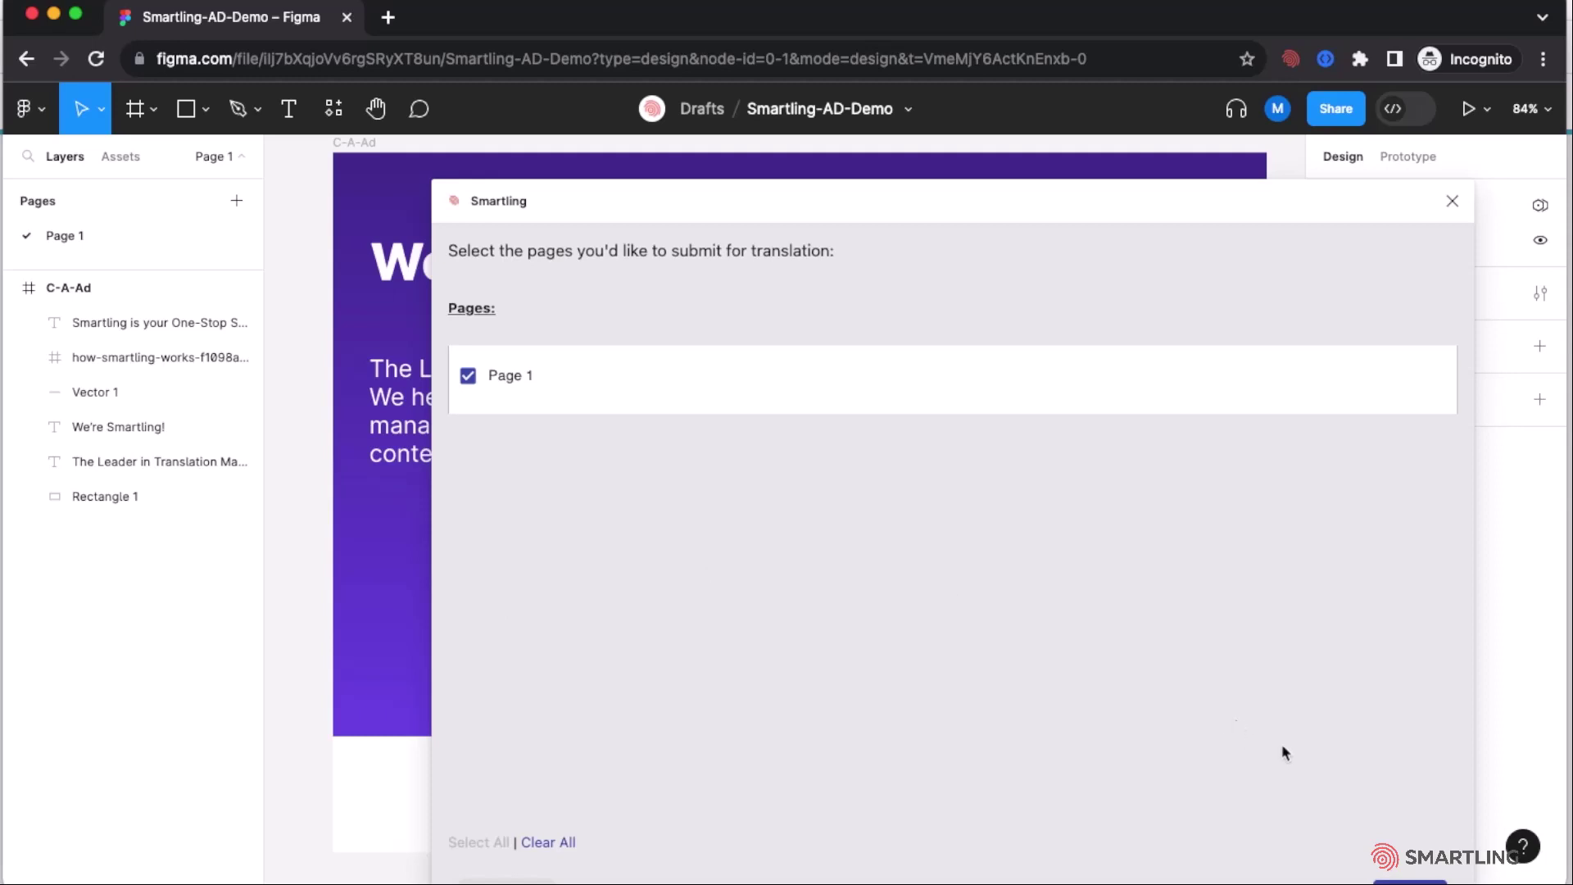
# Go to the string list and expand C-A-Ad to view its three strings and keys
pyautogui.click(1389, 882)
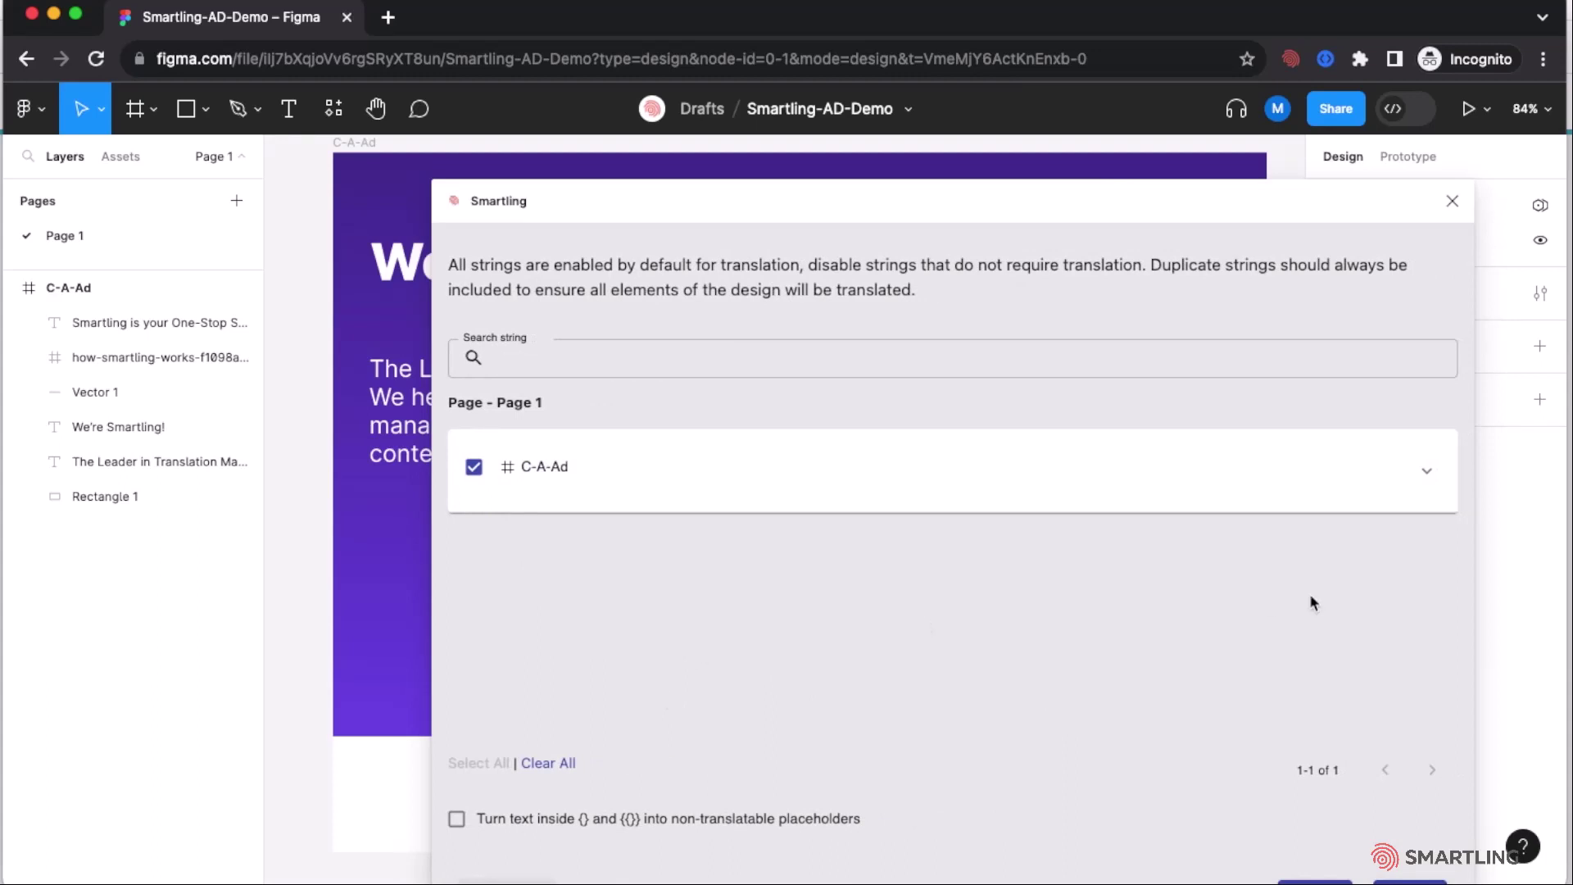
pyautogui.click(1429, 472)
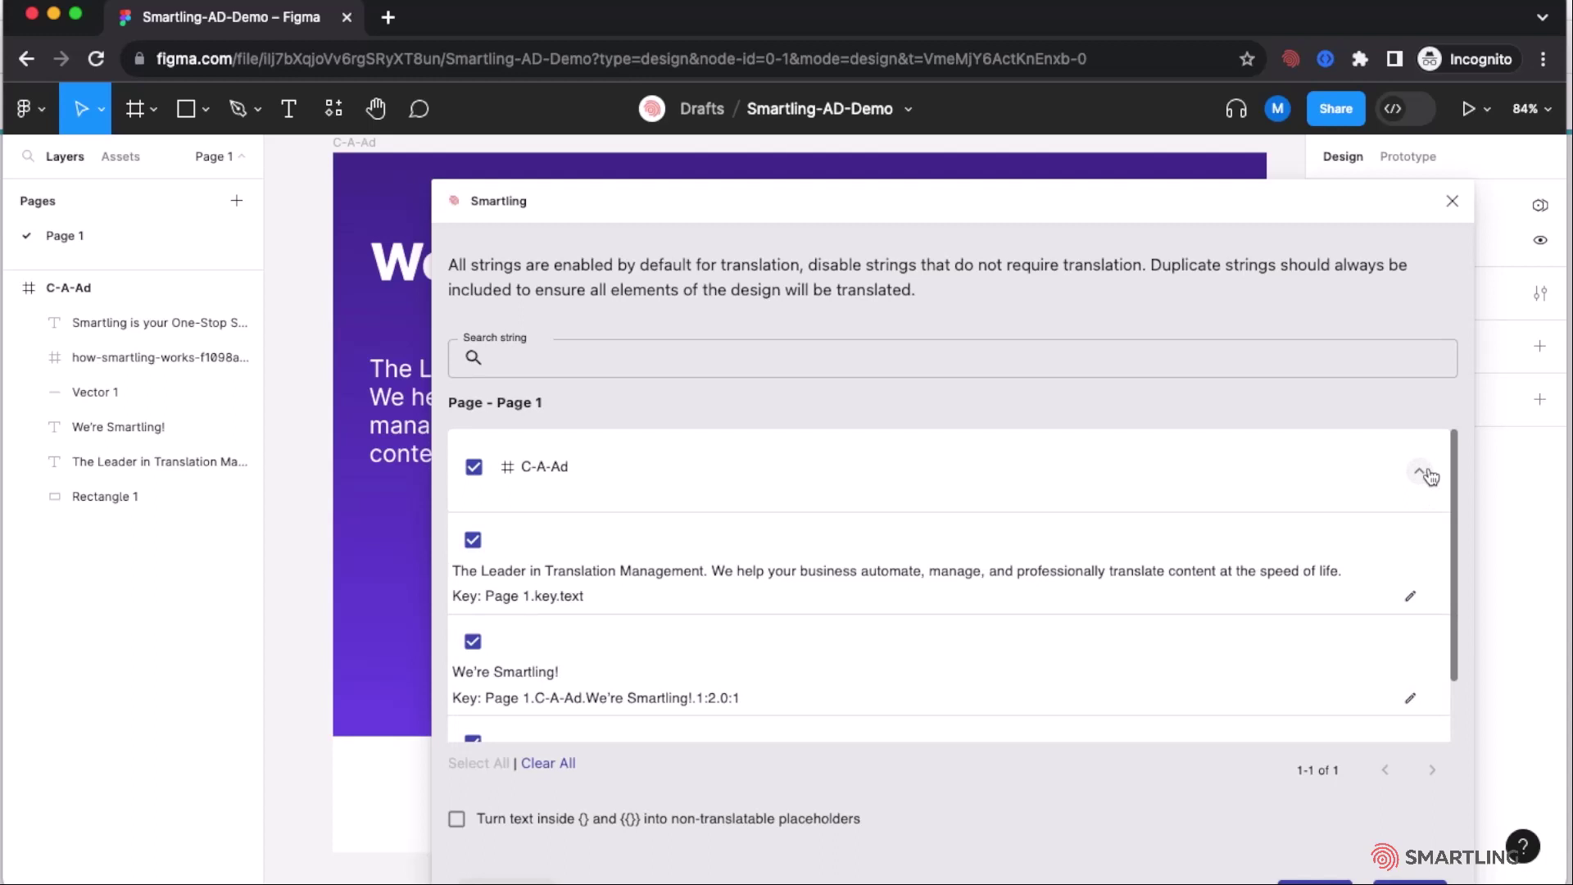
pyautogui.scroll(-2, 669, 595)
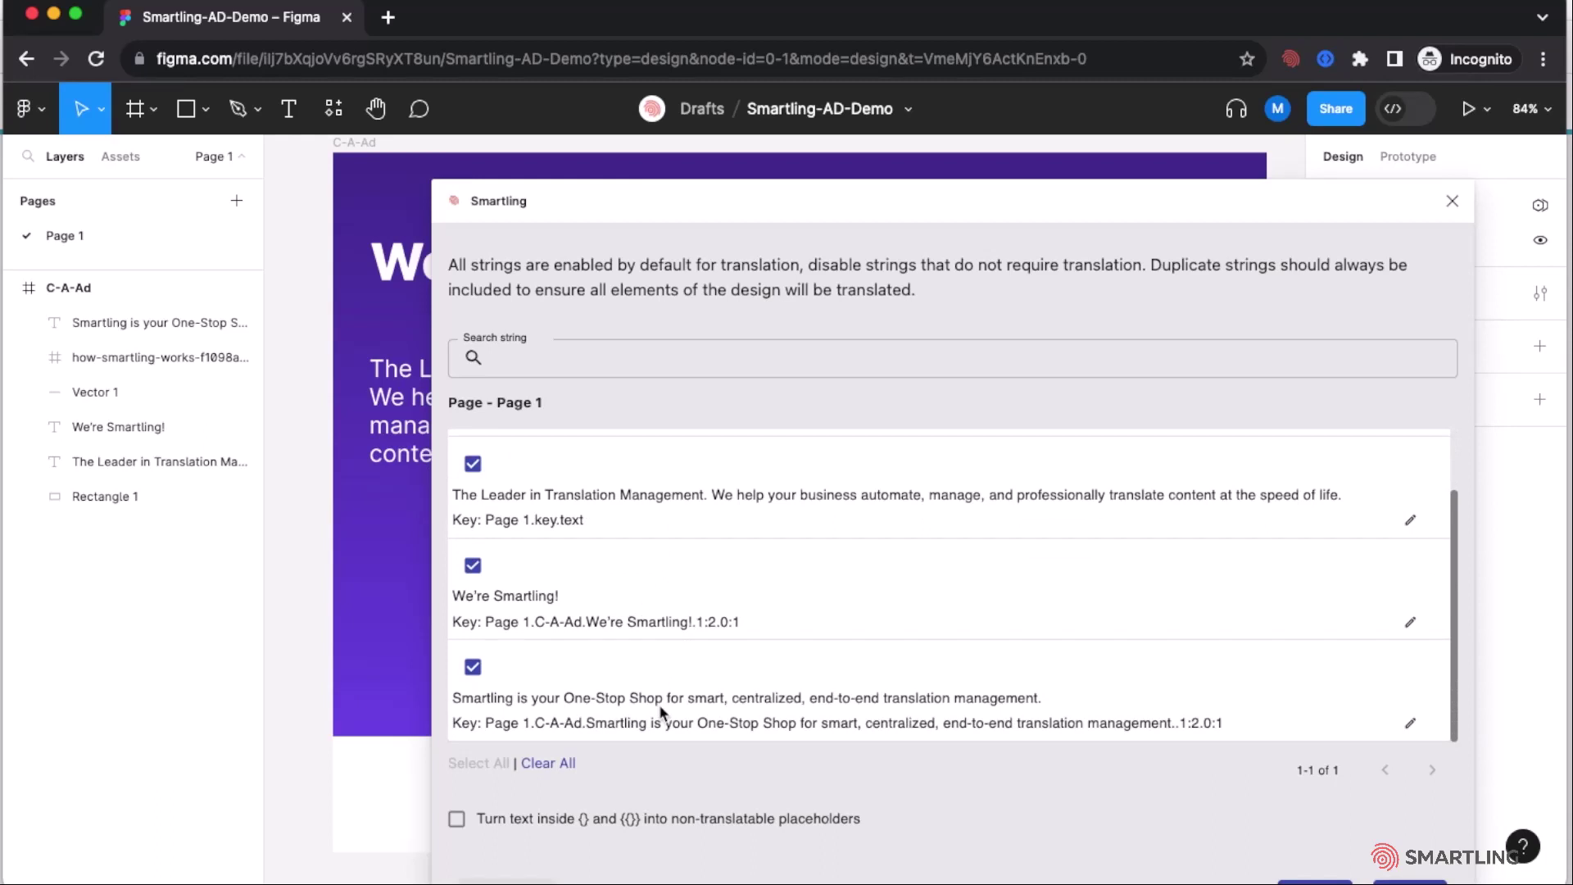
pyautogui.moveTo(454, 521); pyautogui.dragTo(570, 528)
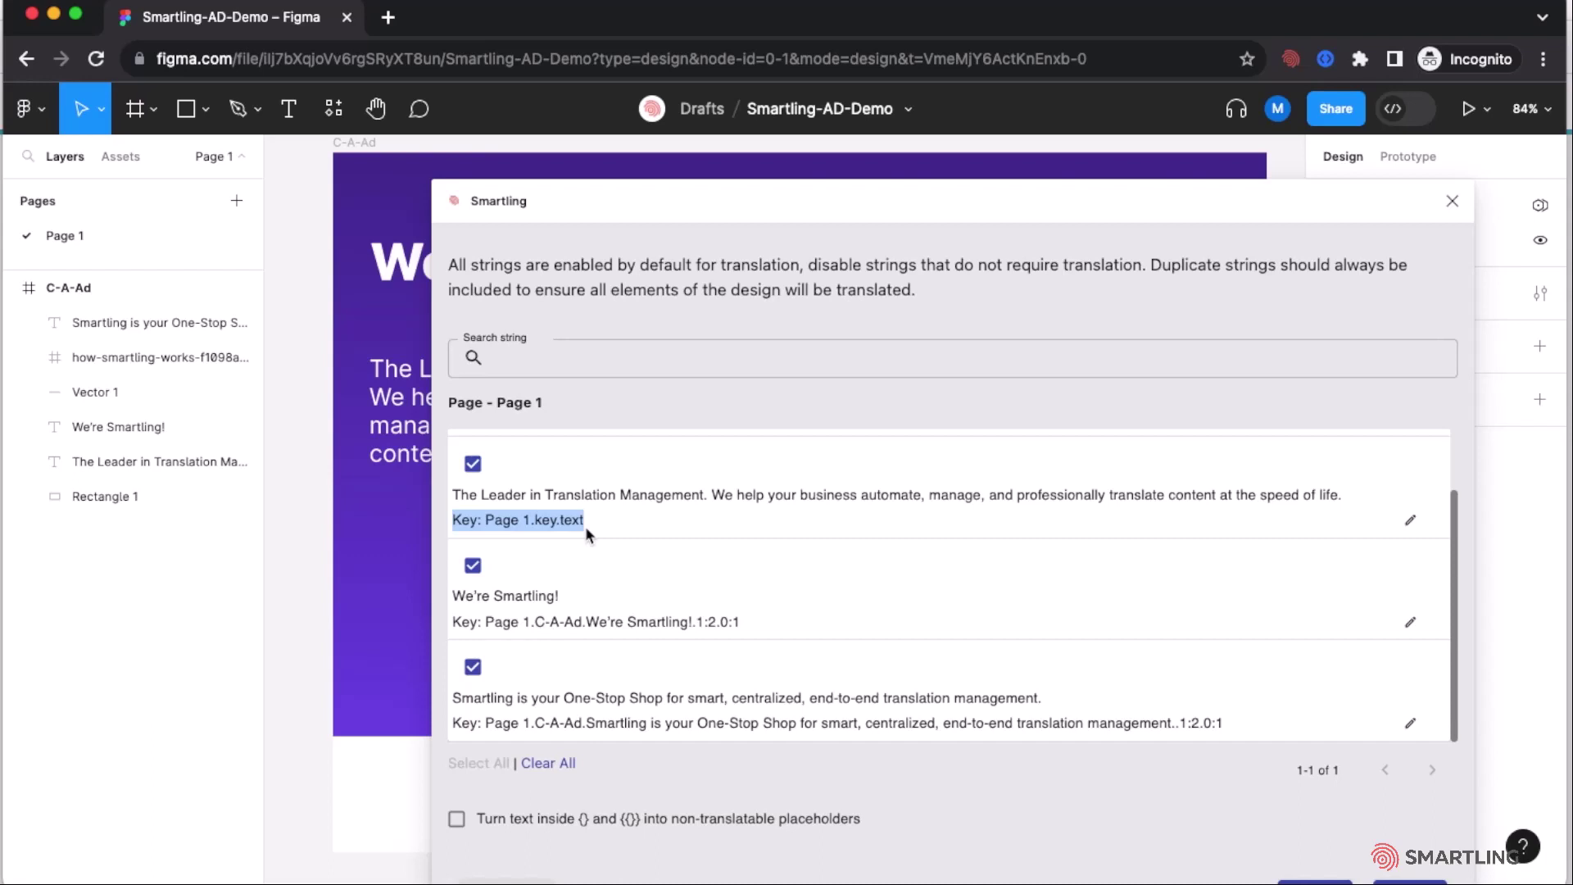
# Change the Leader in Translation Management string's key to Header.text and continue
pyautogui.click(1409, 519)
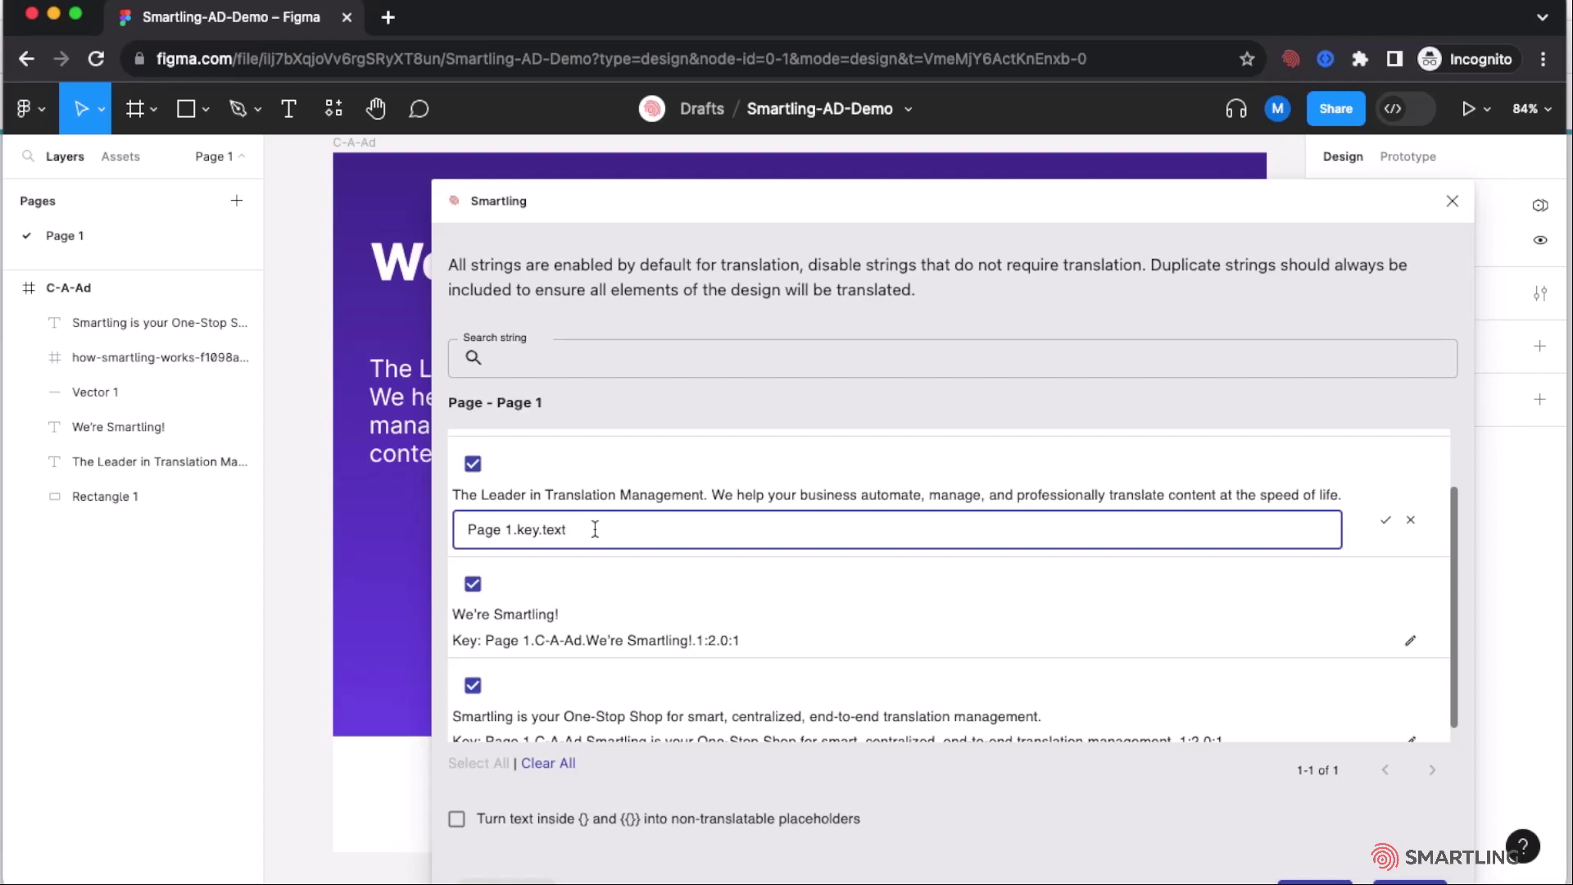
pyautogui.moveTo(595, 529); pyautogui.dragTo(458, 528)
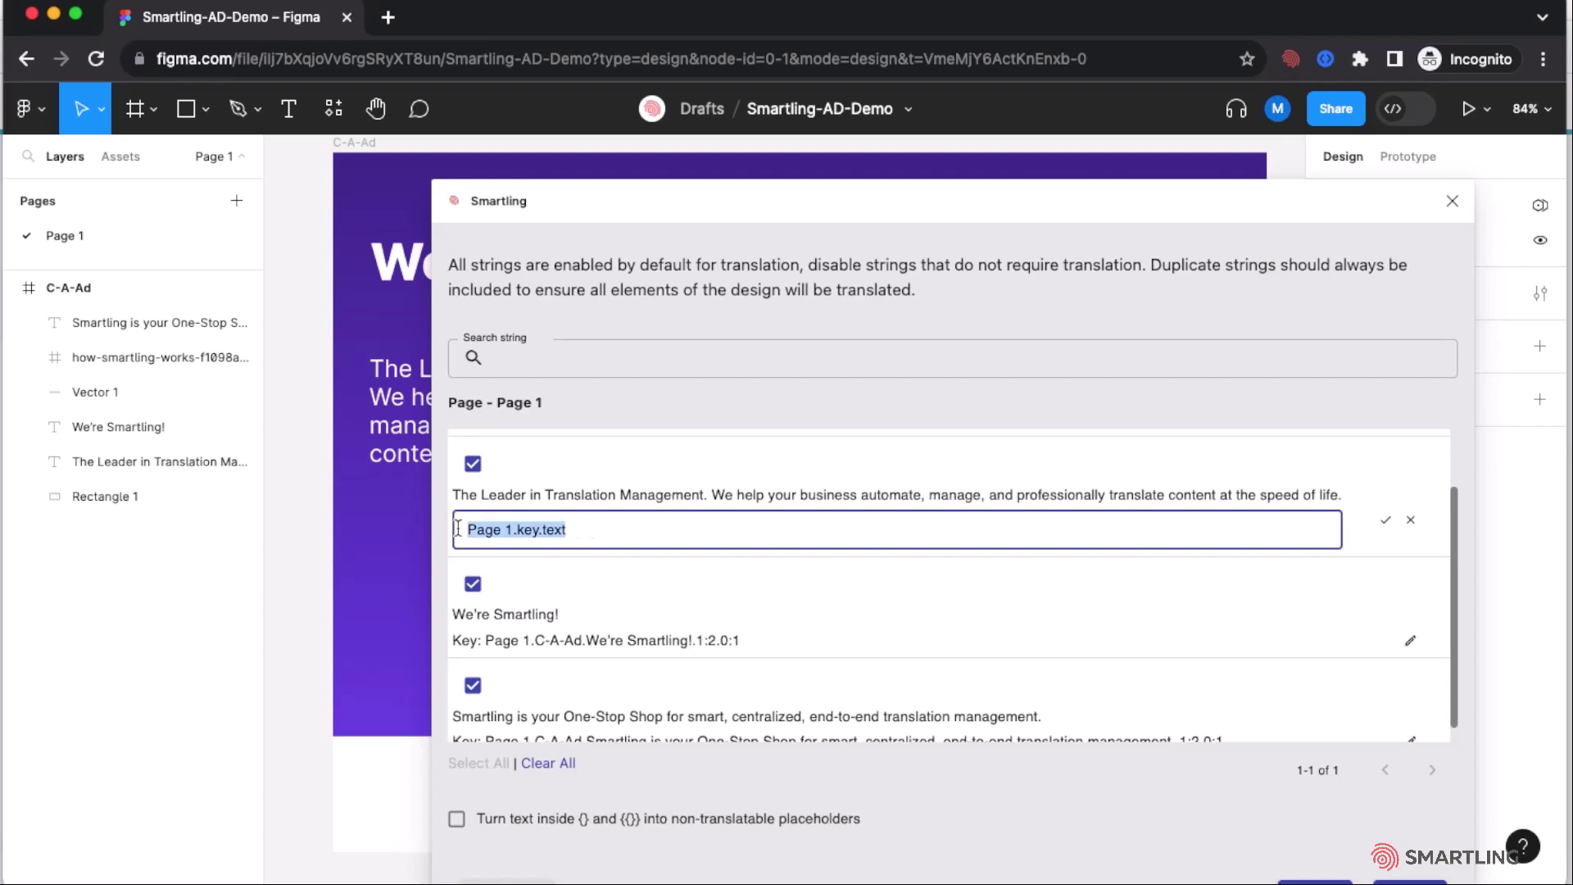
pyautogui.write('Heade')
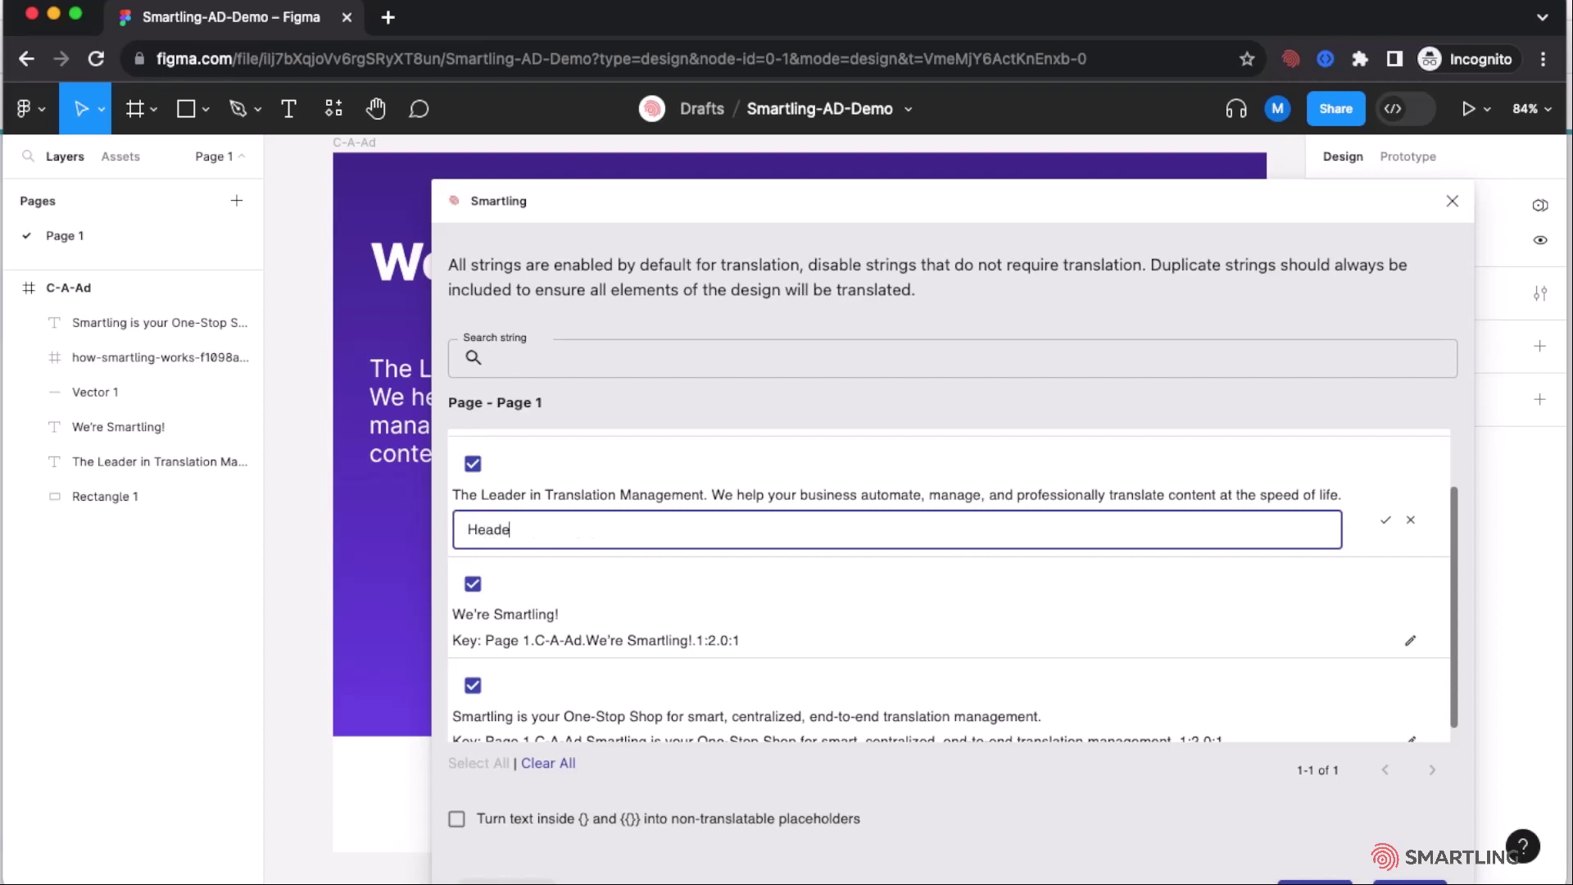
pyautogui.write('r.text')
pyautogui.click(1386, 520)
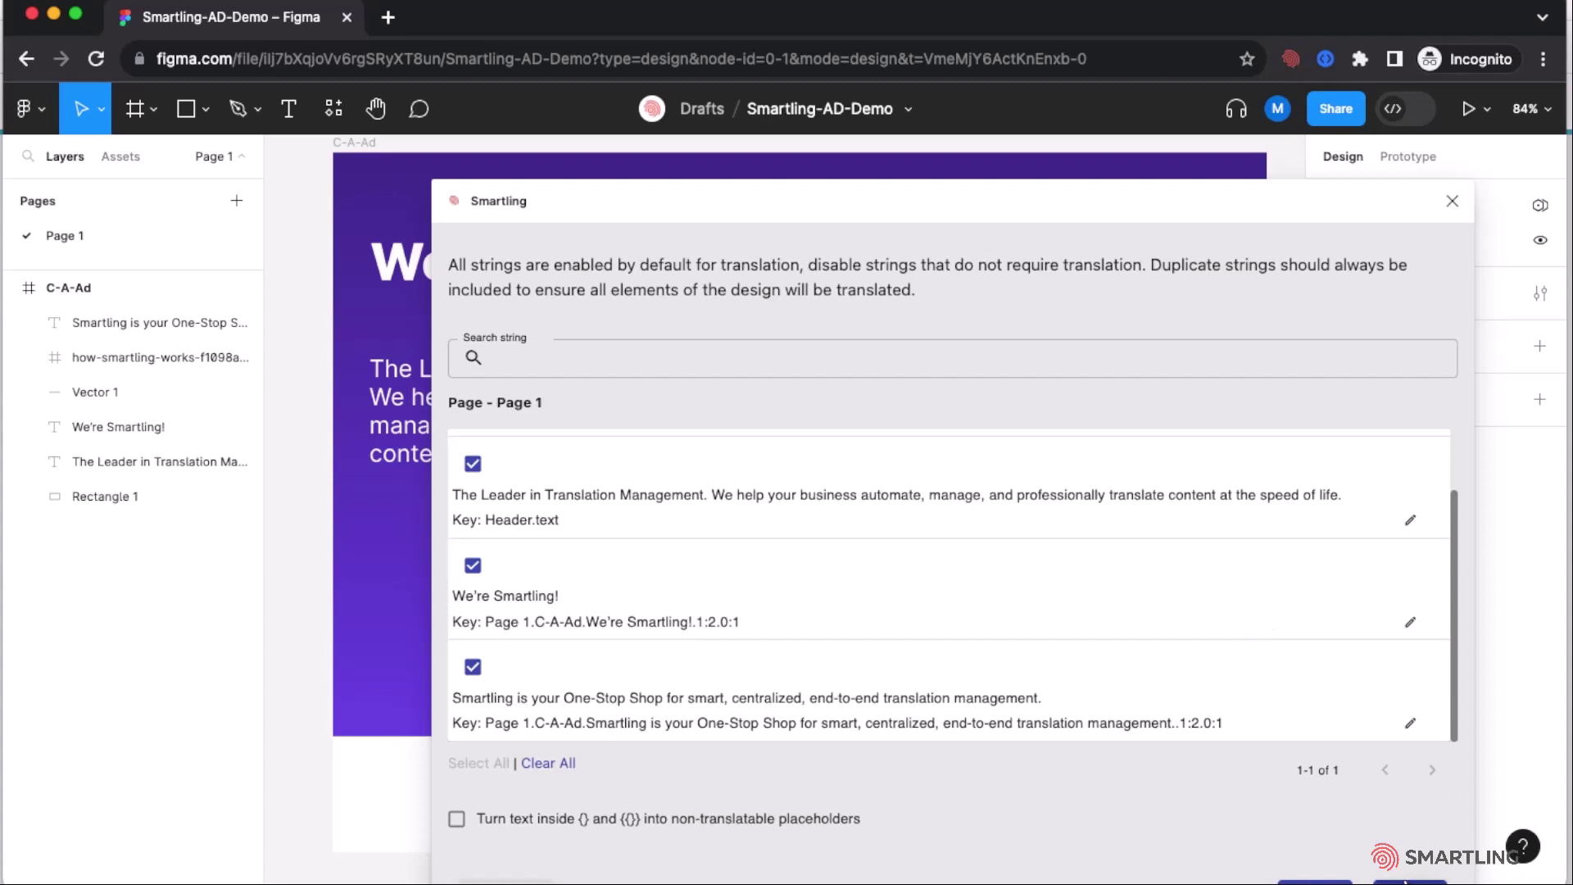
pyautogui.click(1404, 880)
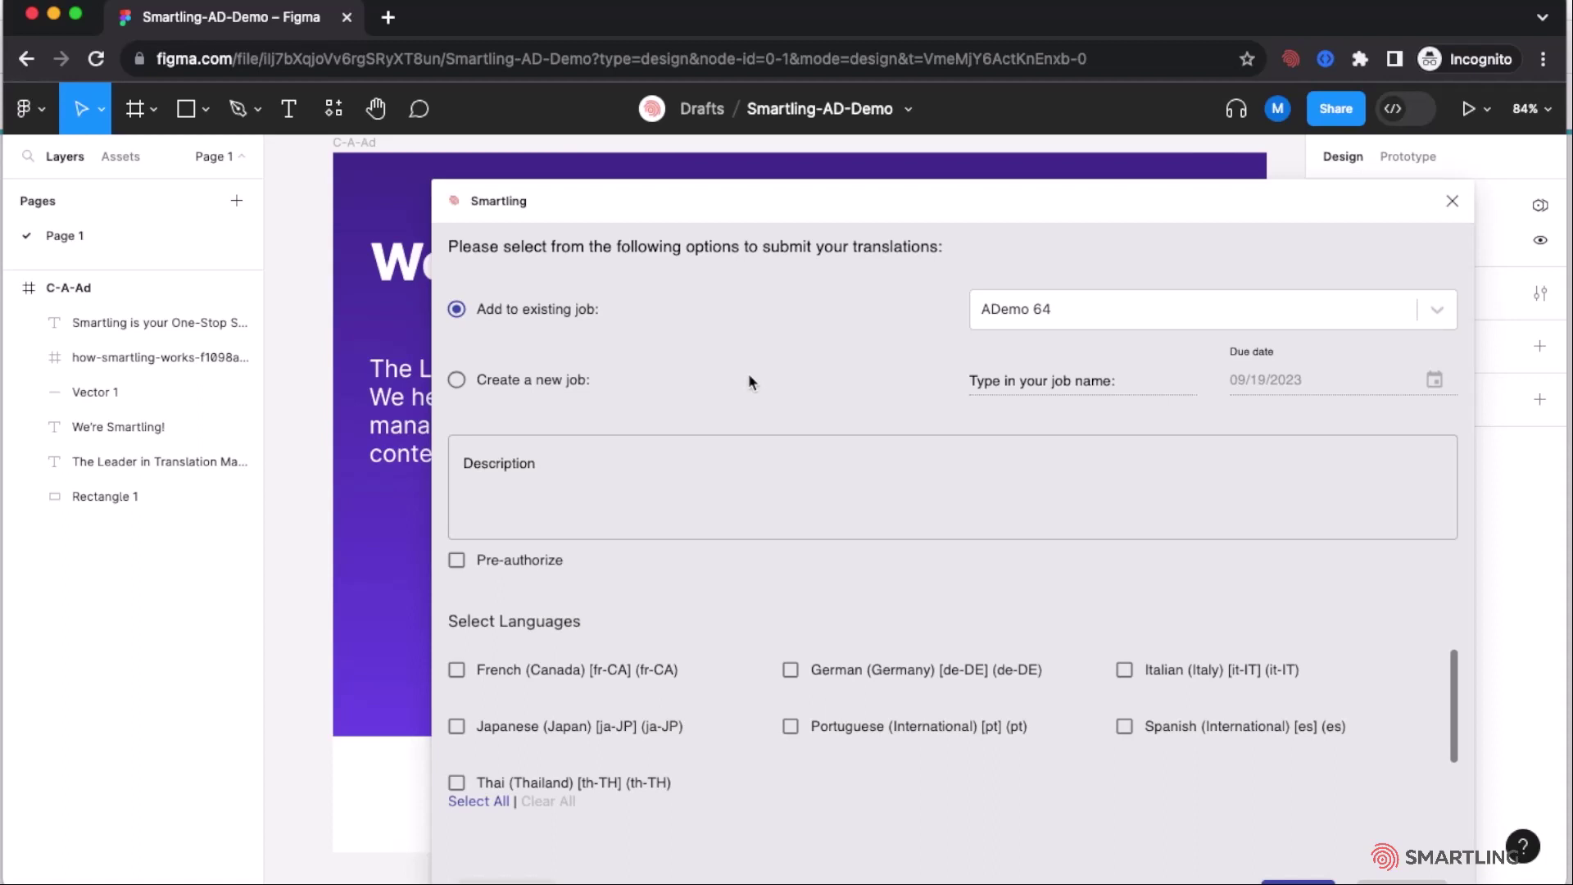
# Create a new pre-authorized job named 'Smartling Sample'
pyautogui.click(503, 381)
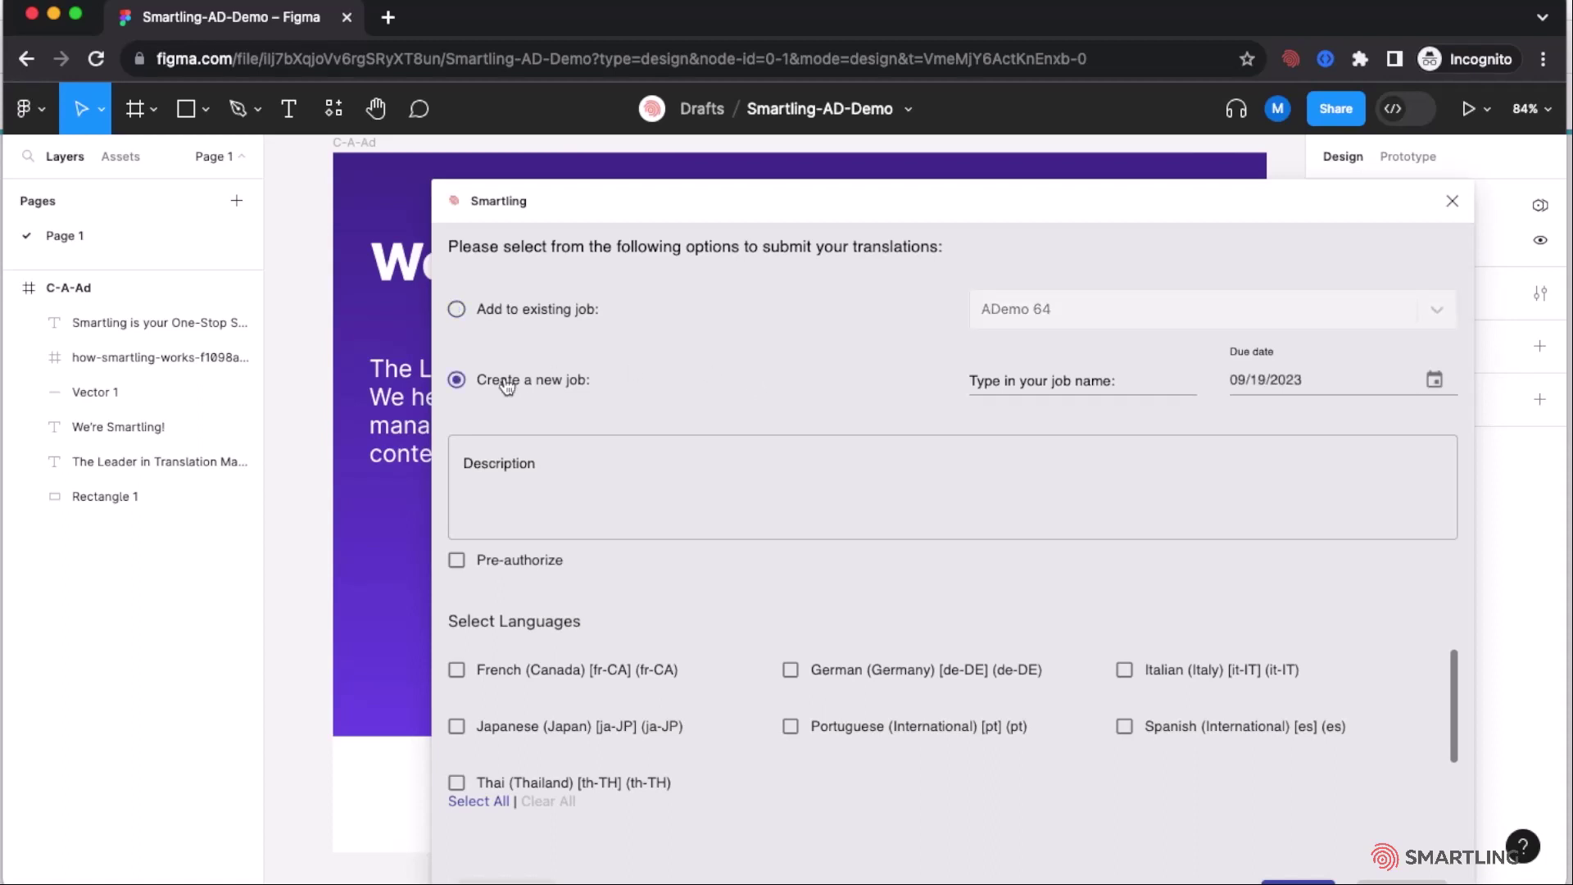
pyautogui.click(1055, 381)
pyautogui.write('Smart')
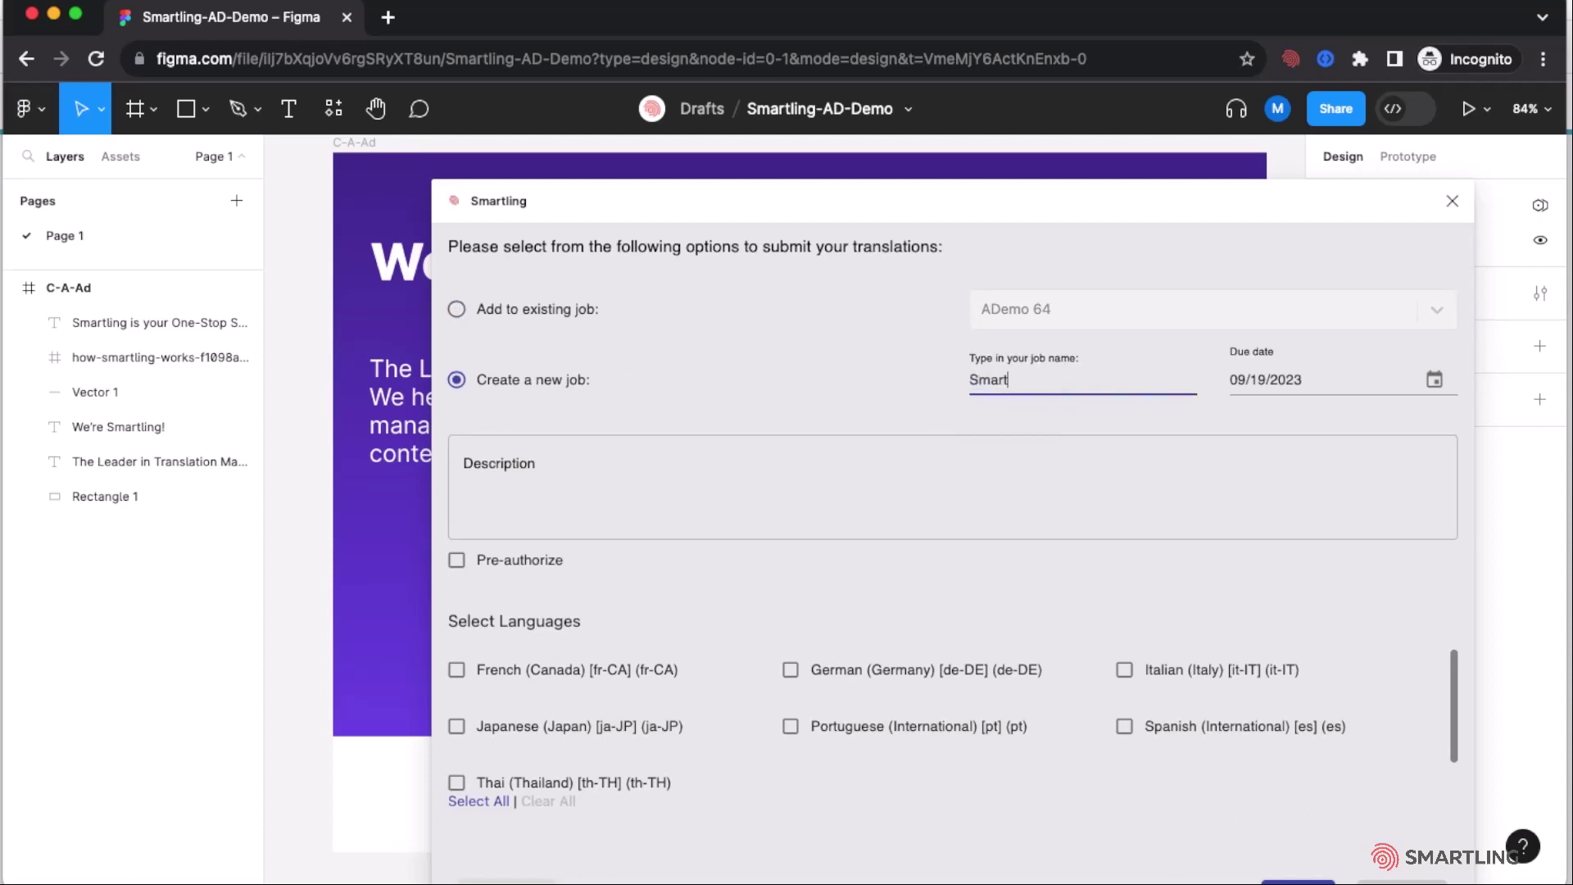
pyautogui.write('ling Sample')
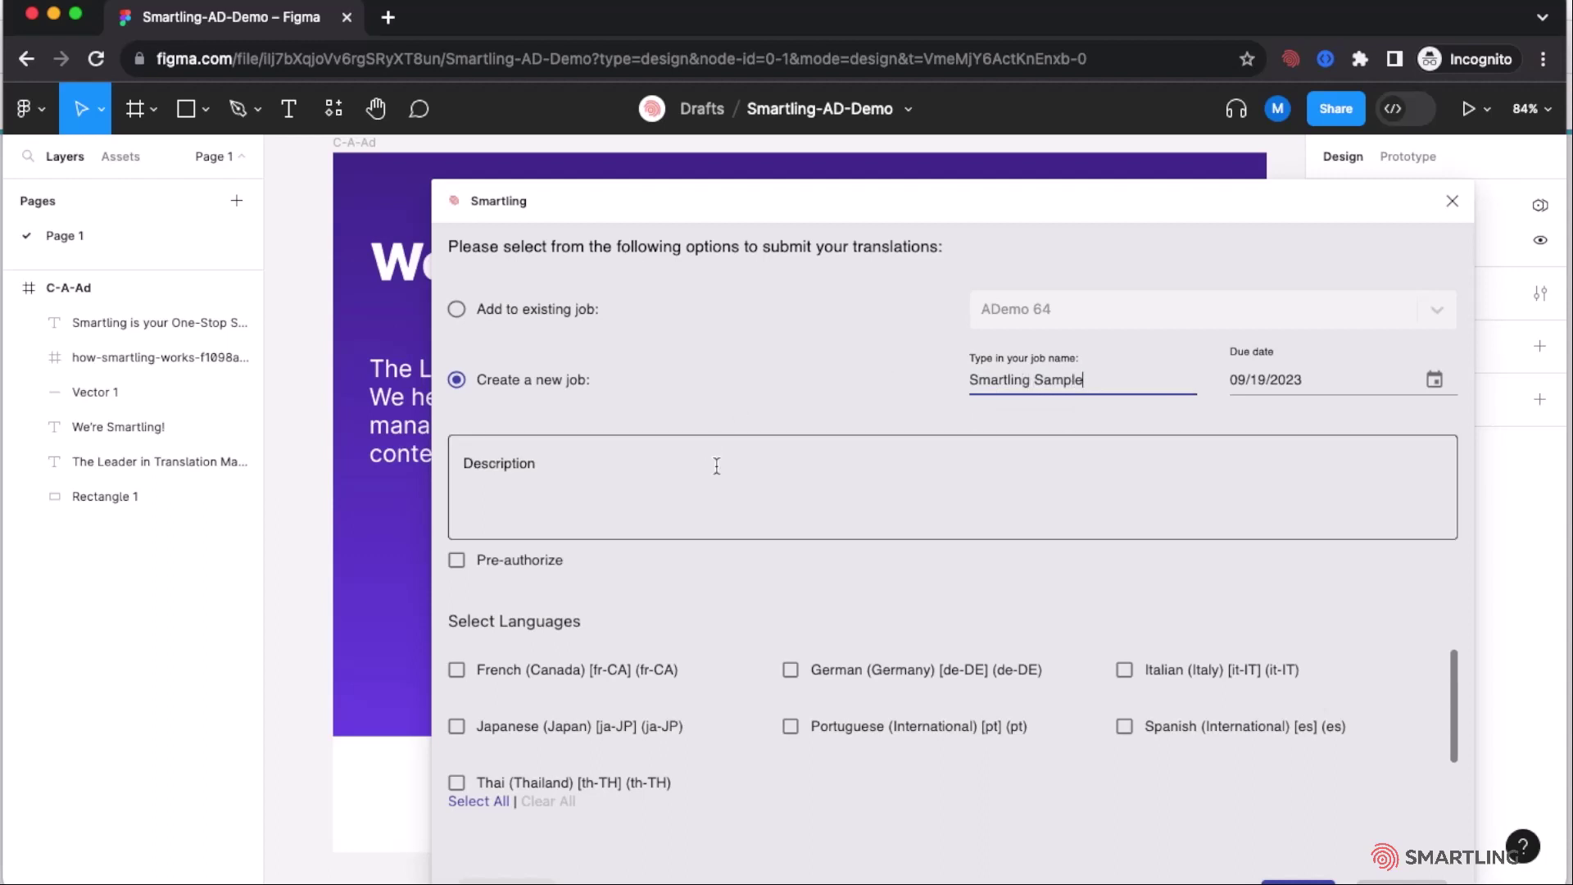
pyautogui.click(456, 561)
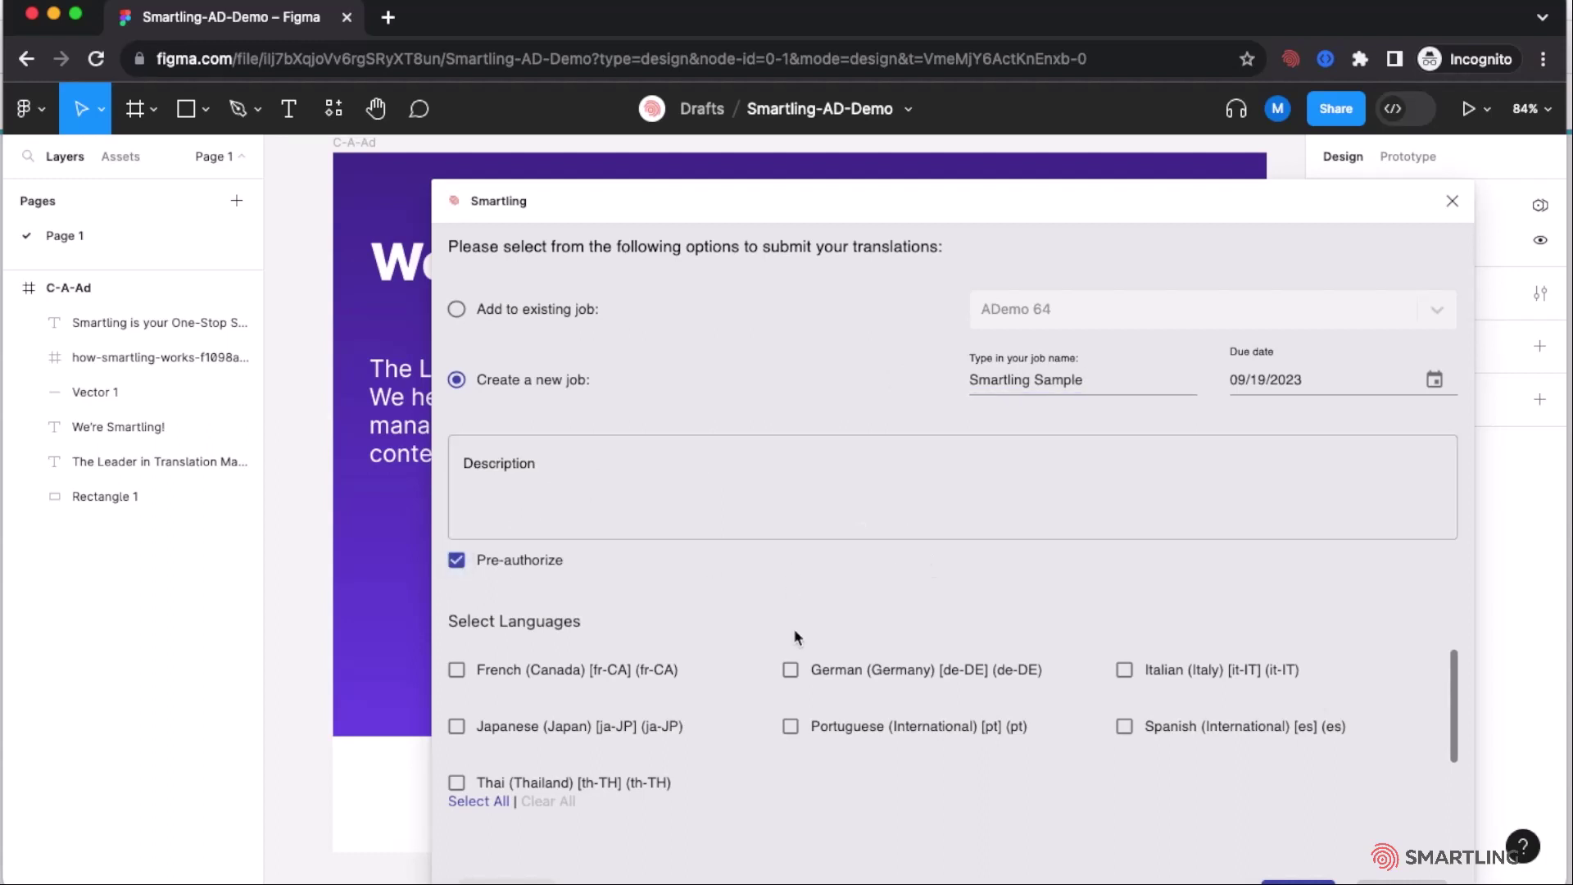
# Set French (Canada) as the only target language
pyautogui.click(791, 670)
pyautogui.click(471, 801)
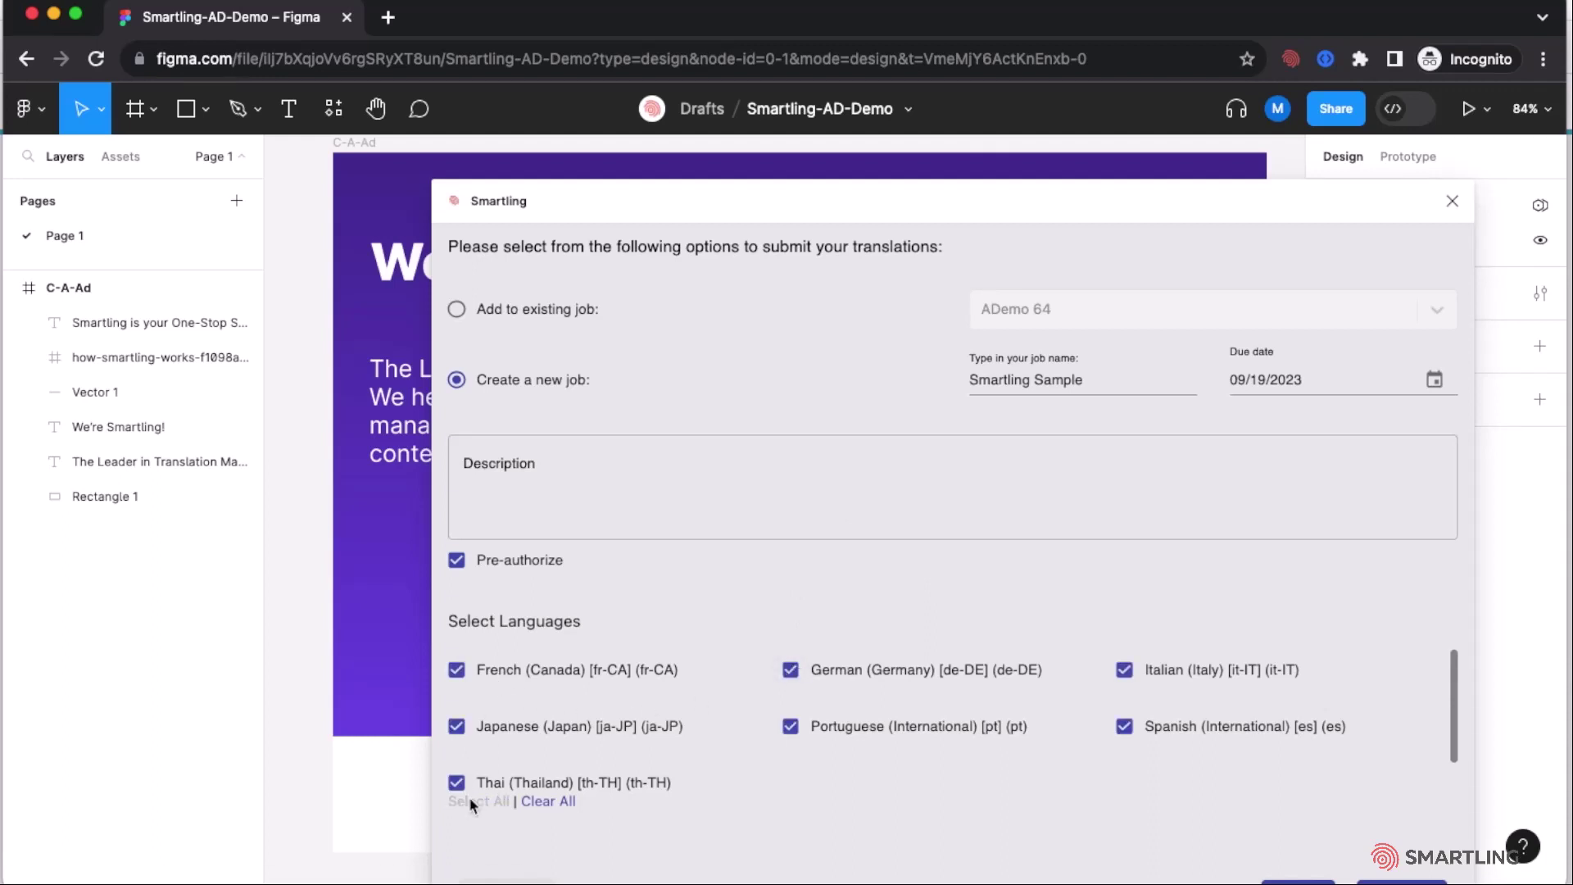
pyautogui.click(547, 802)
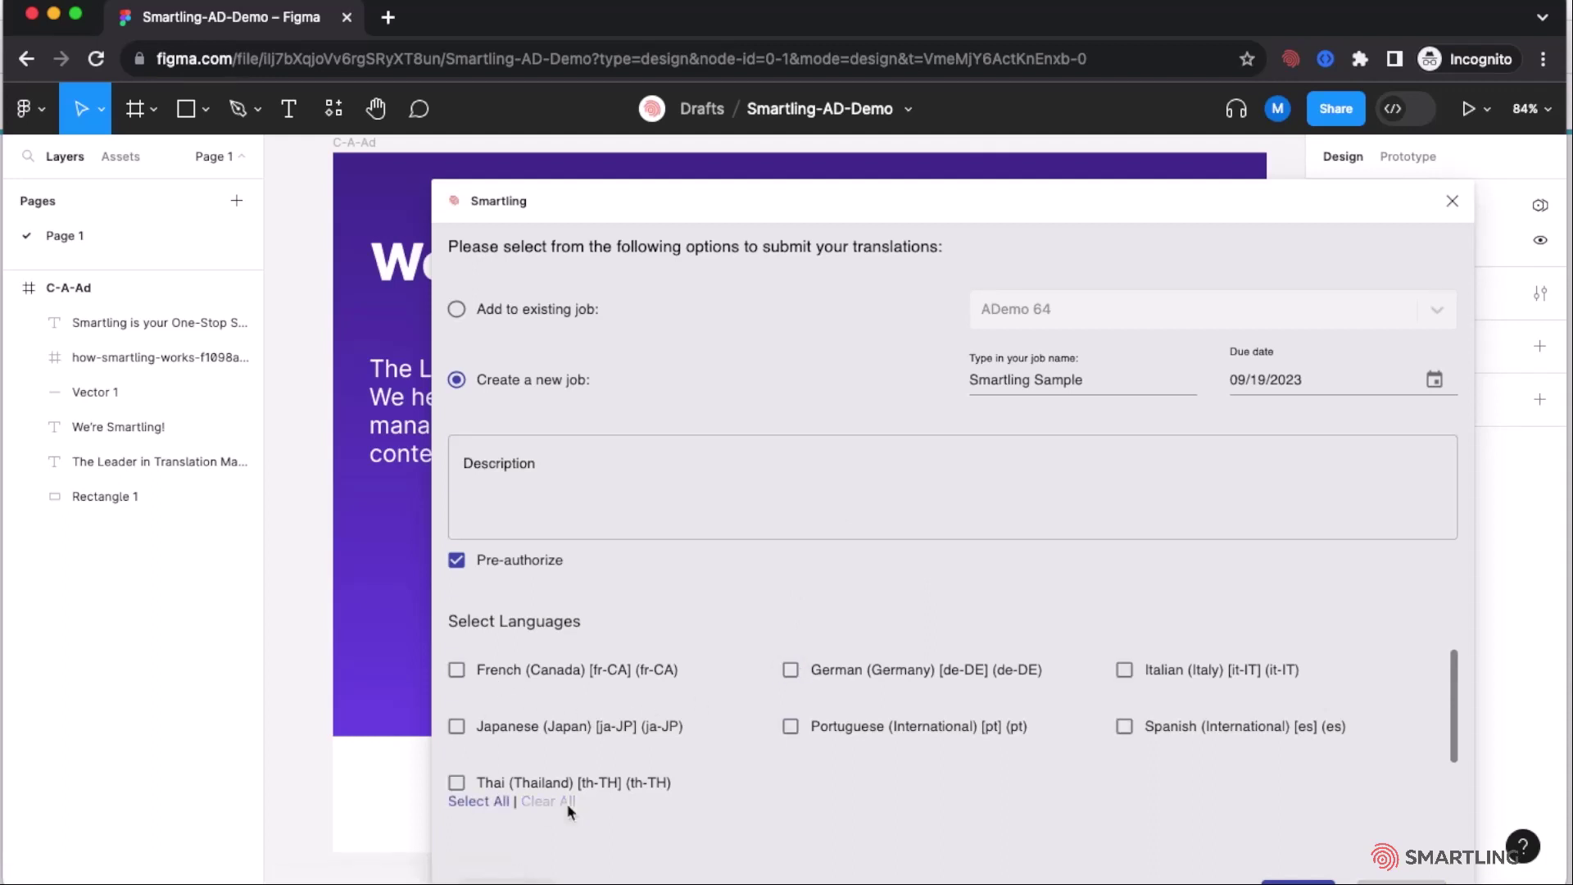
pyautogui.click(456, 669)
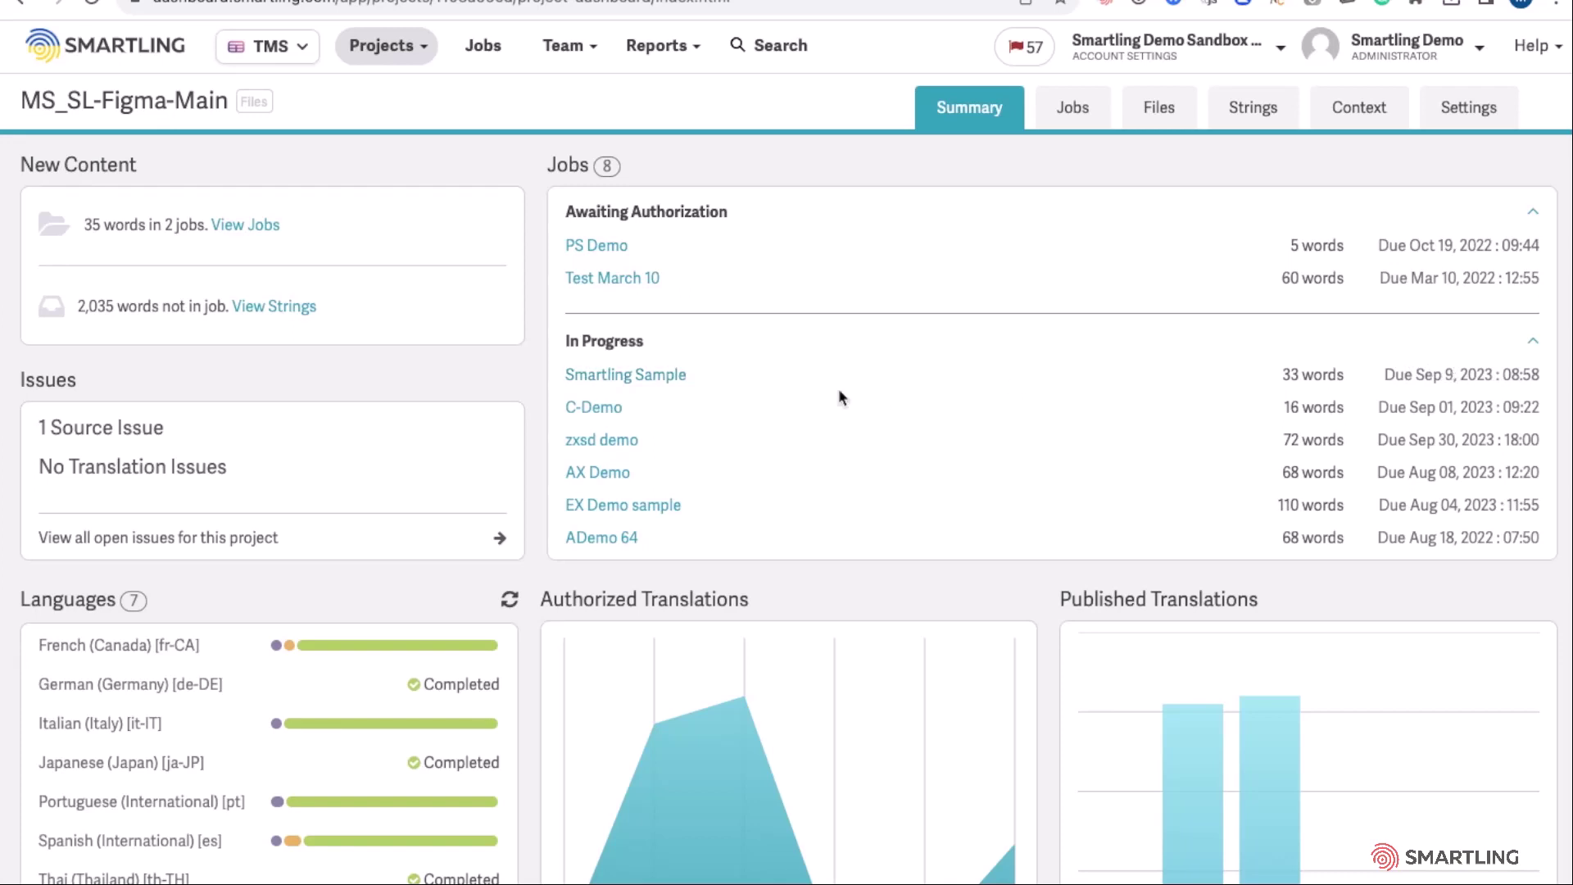
# Open the Smartling Sample job and show More Actions for its French (Canada) row
pyautogui.click(626, 375)
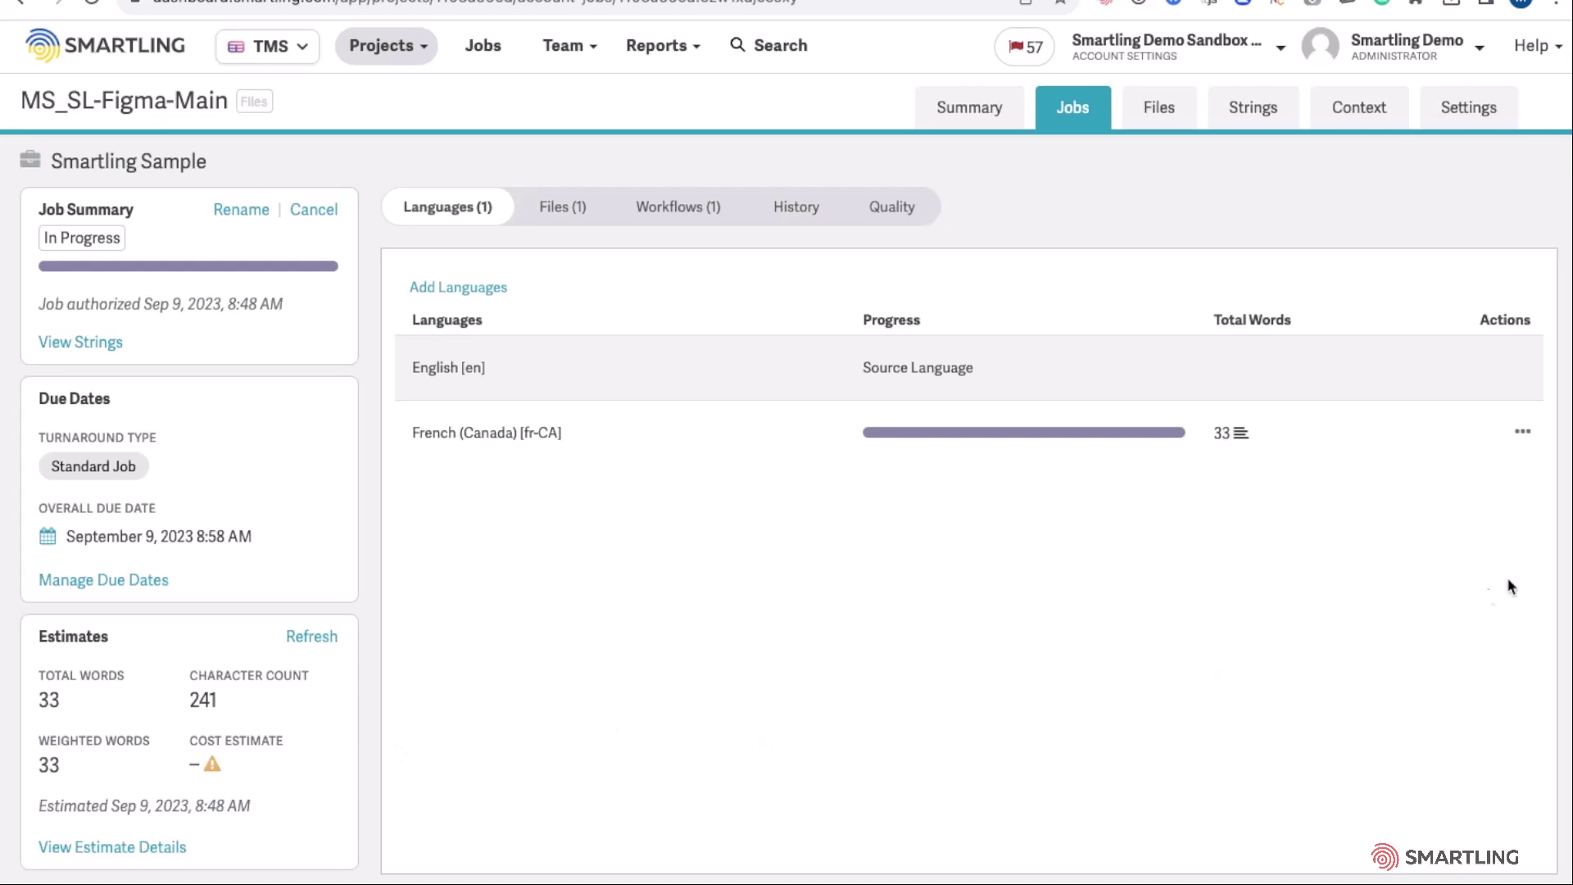
pyautogui.click(1523, 439)
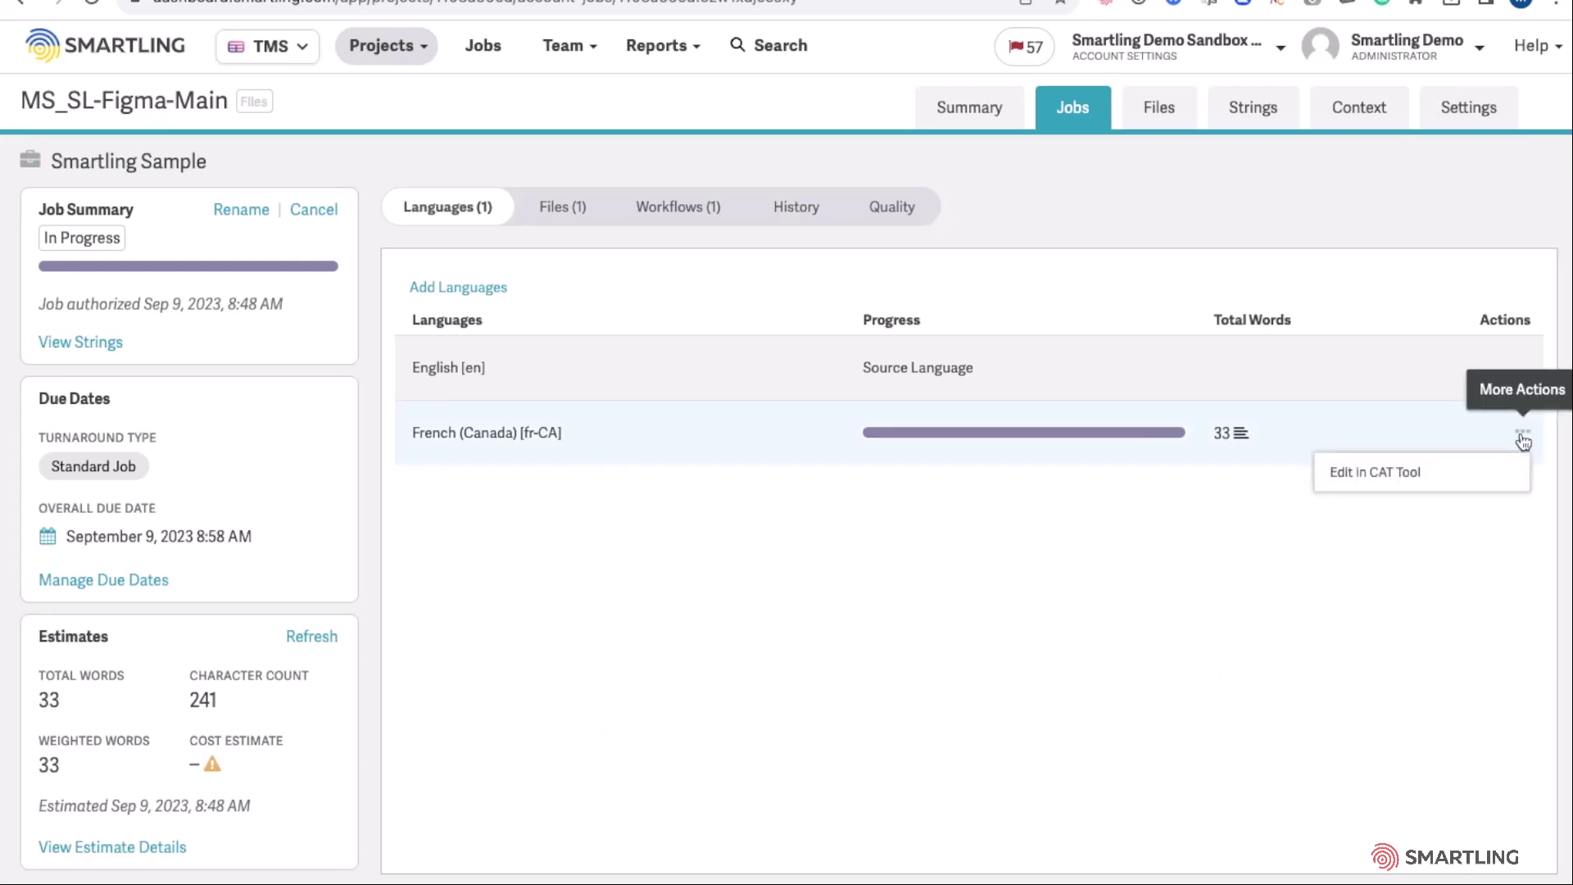
# Edit French (Canada) in the CAT Tool and review rows 1–3 translations against the design
pyautogui.click(1360, 469)
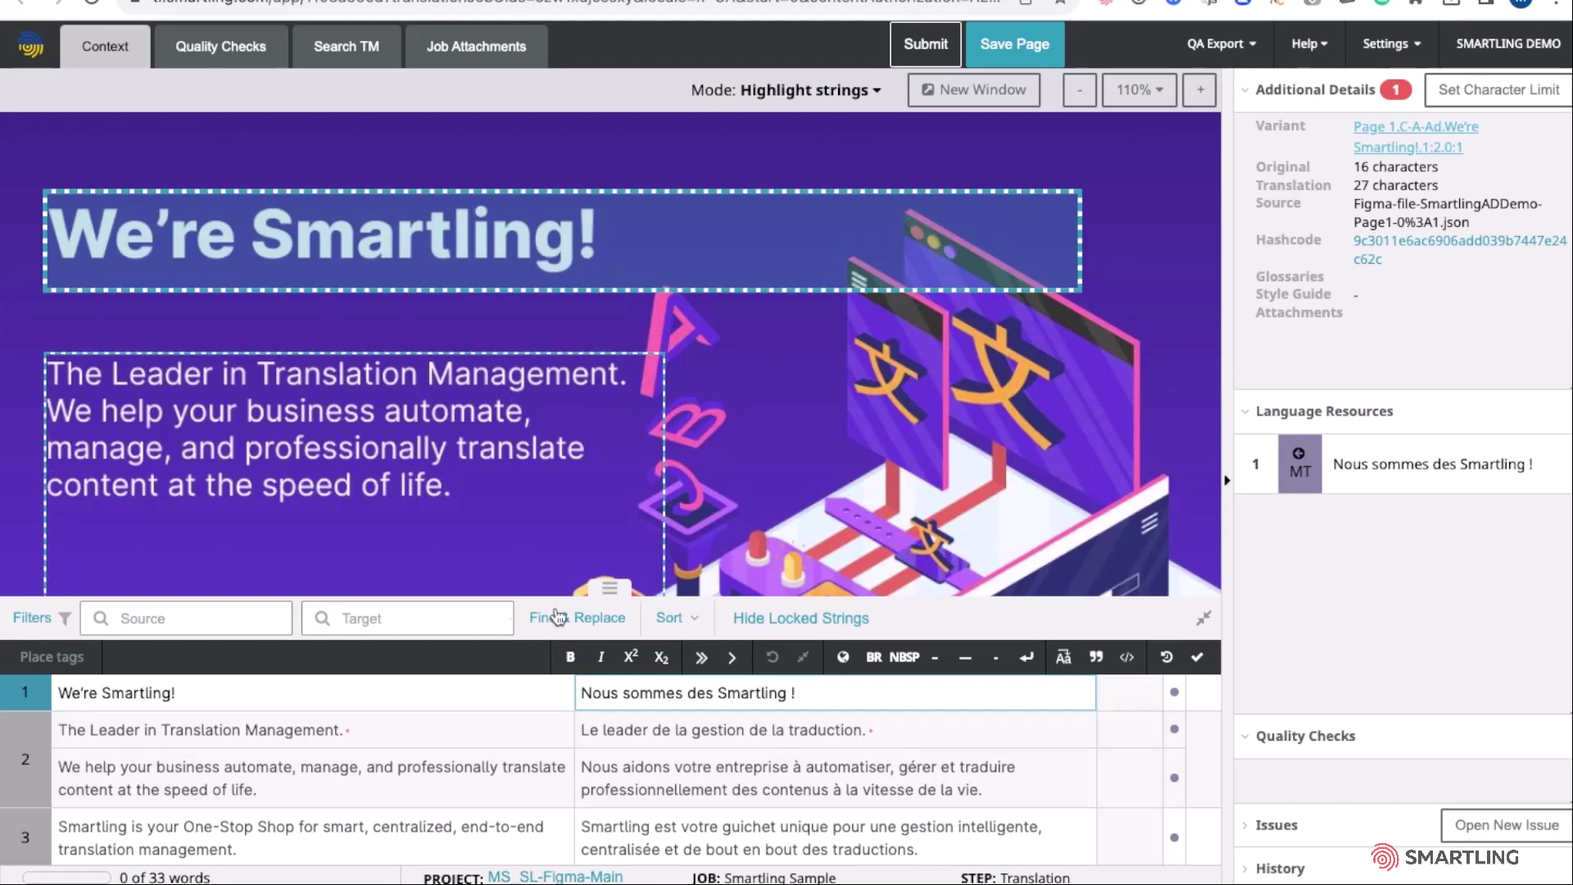
pyautogui.click(693, 728)
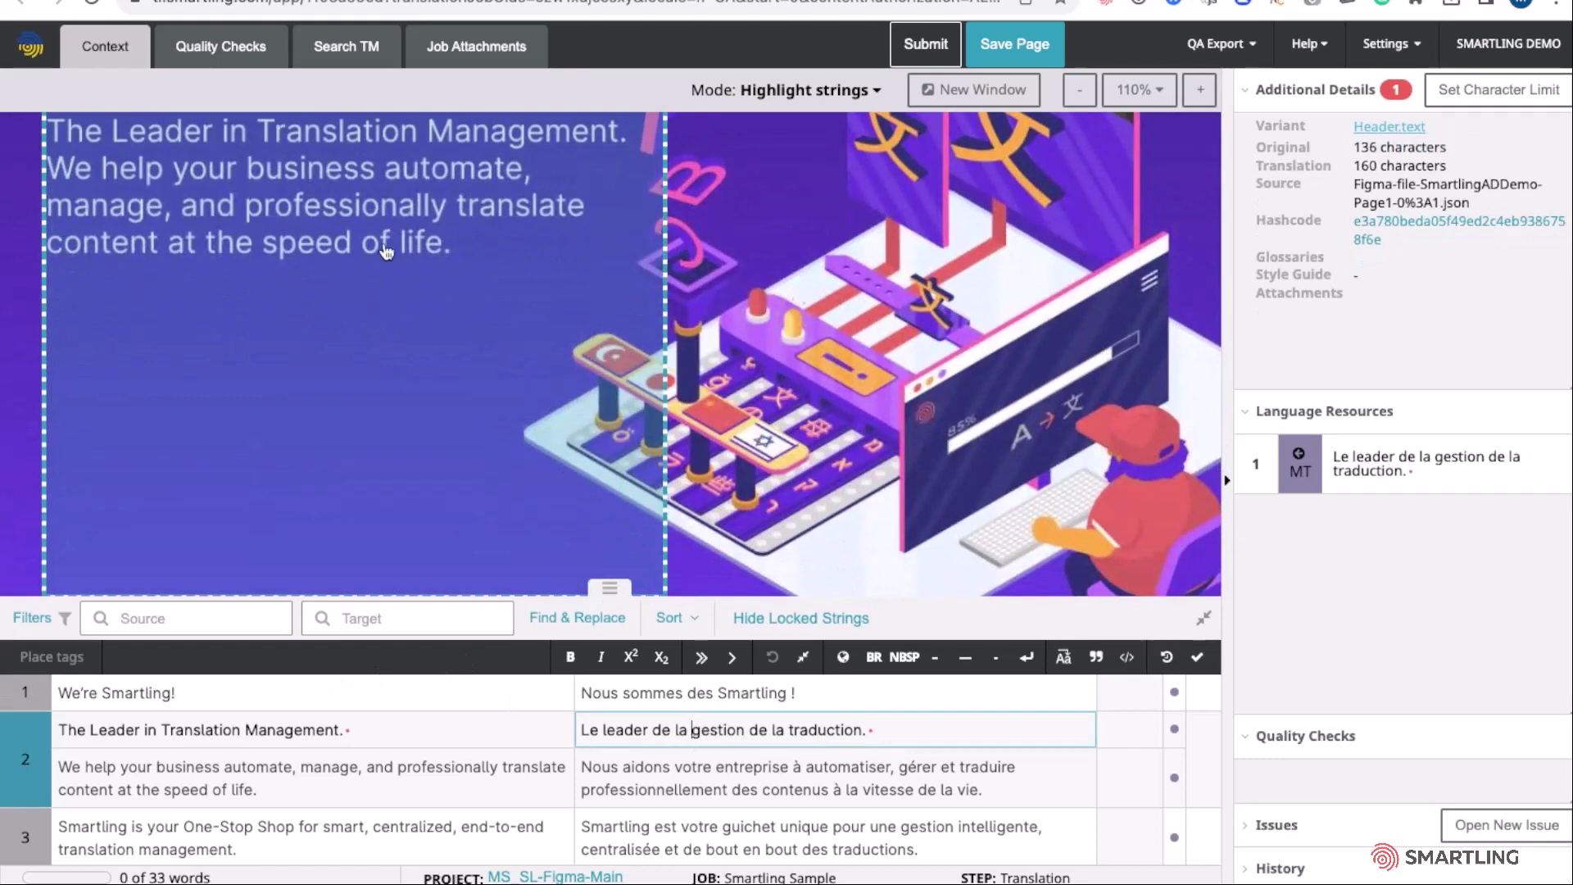
pyautogui.scroll(3, 882, 341)
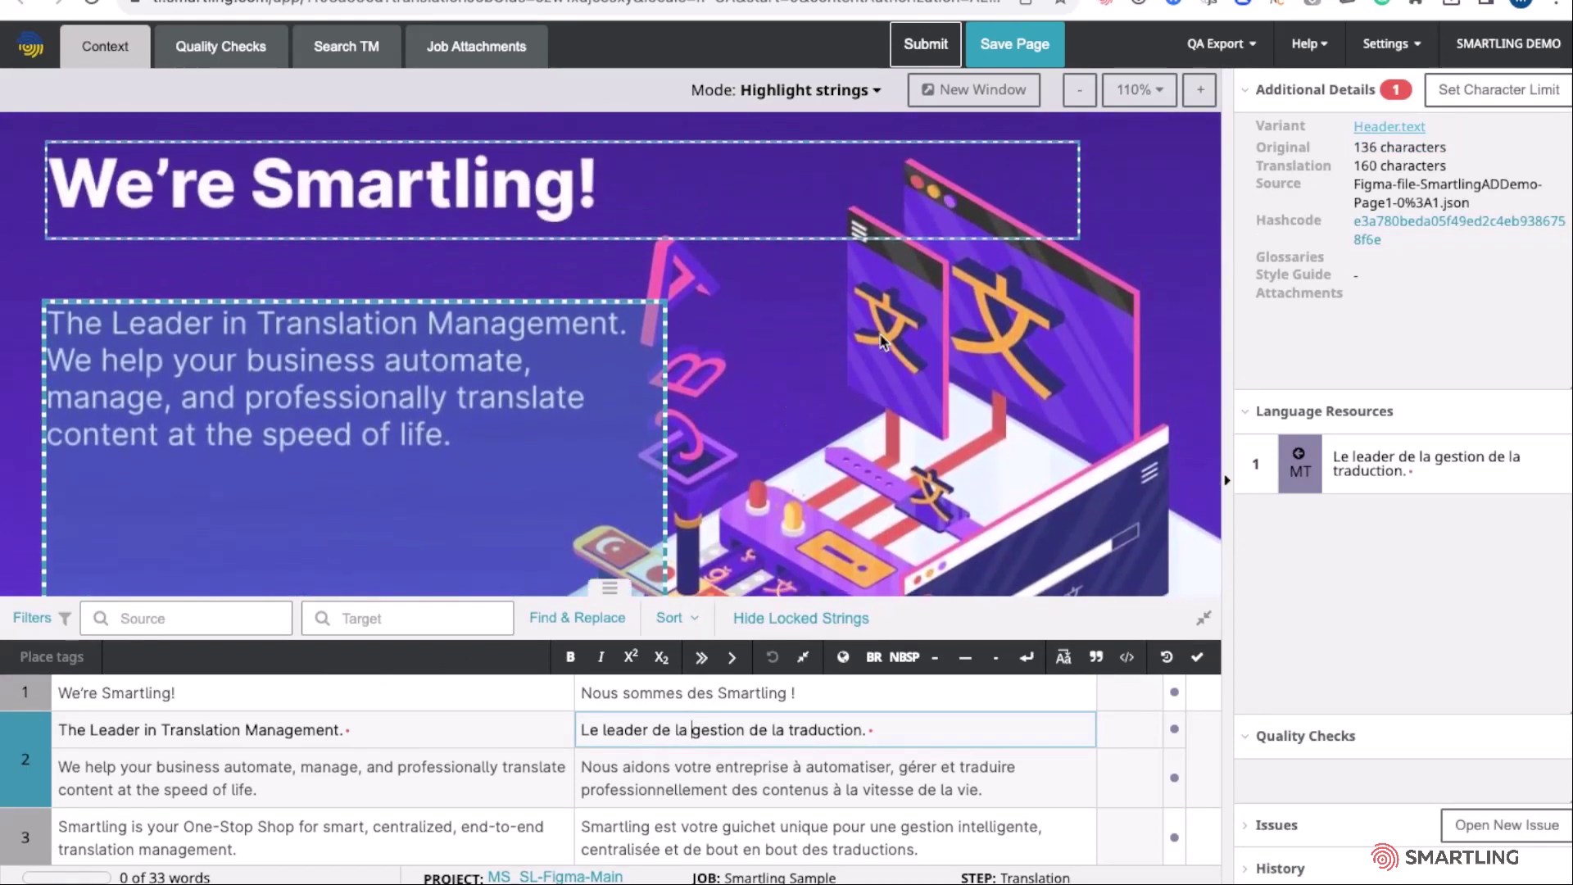
pyautogui.scroll(-3, 883, 340)
pyautogui.scroll(2, 882, 341)
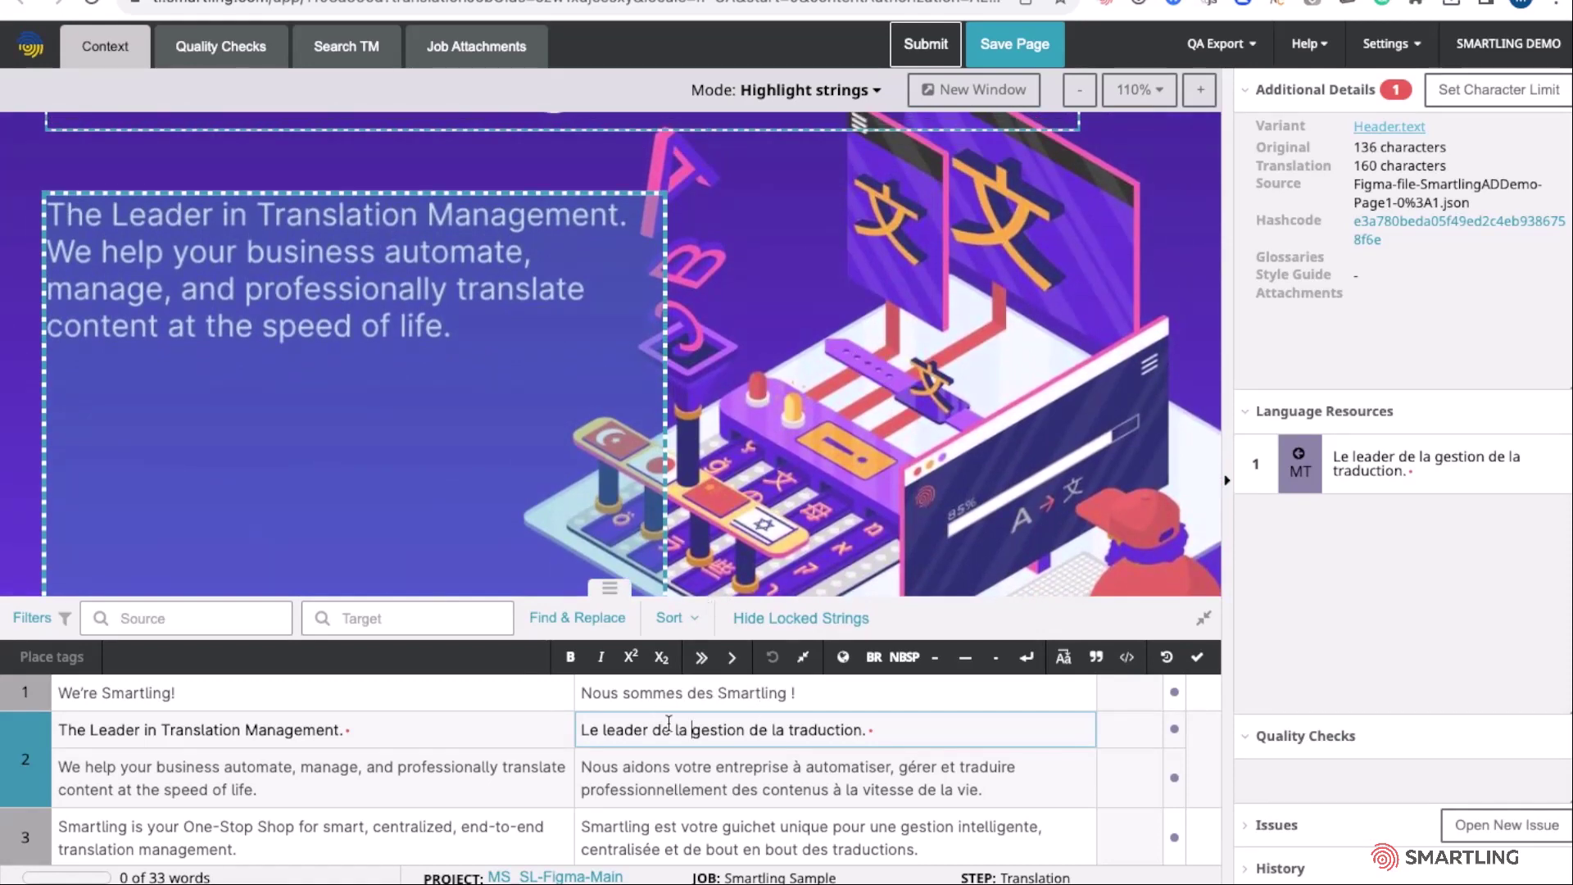
pyautogui.click(636, 799)
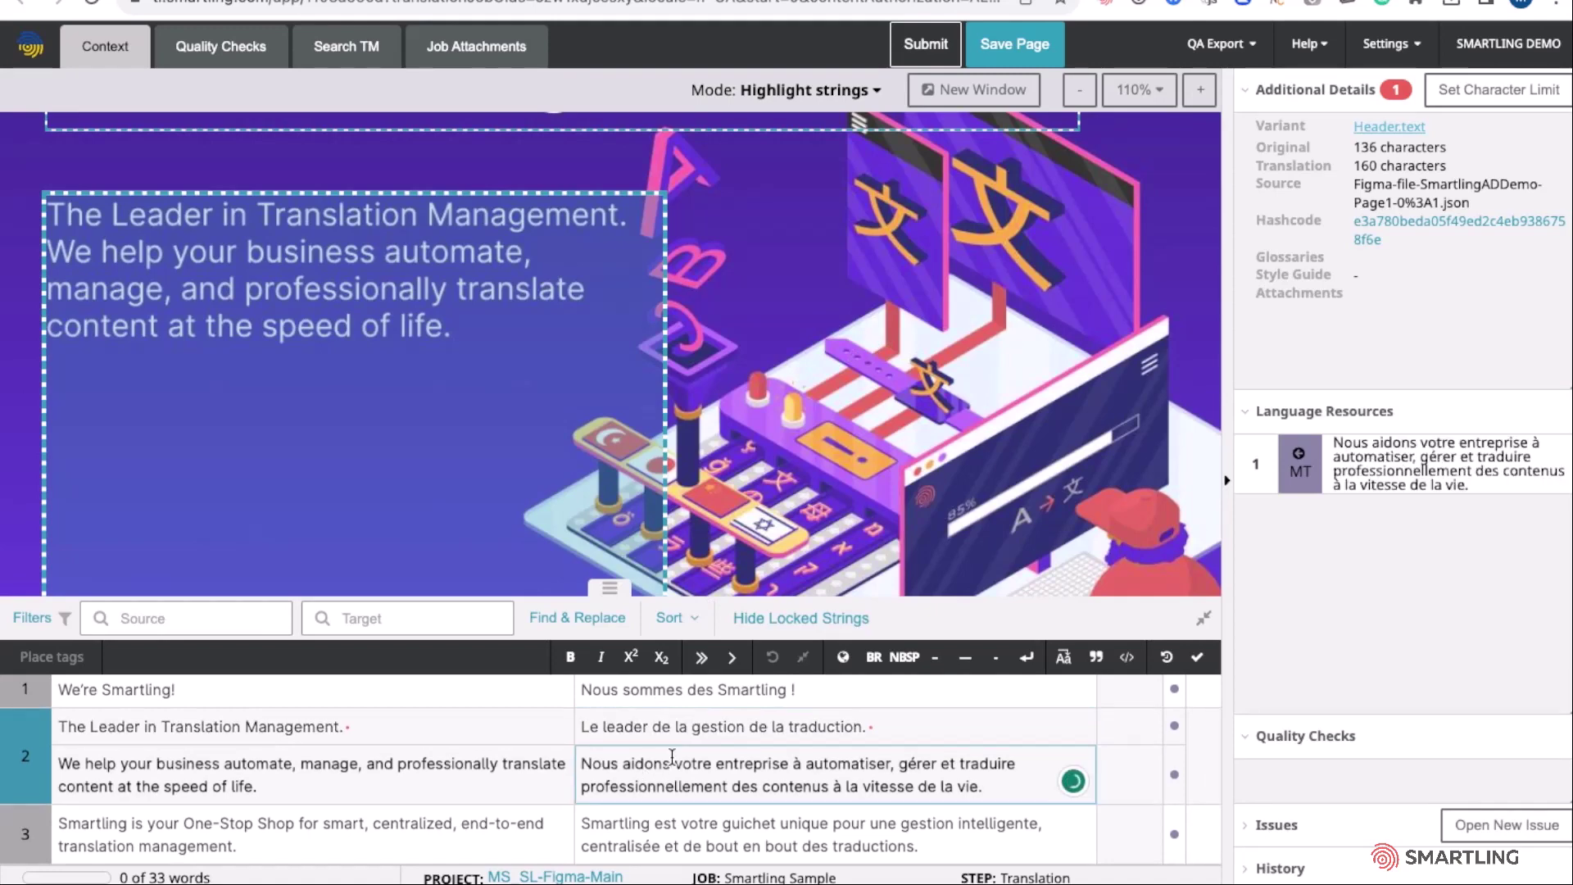
pyautogui.click(629, 815)
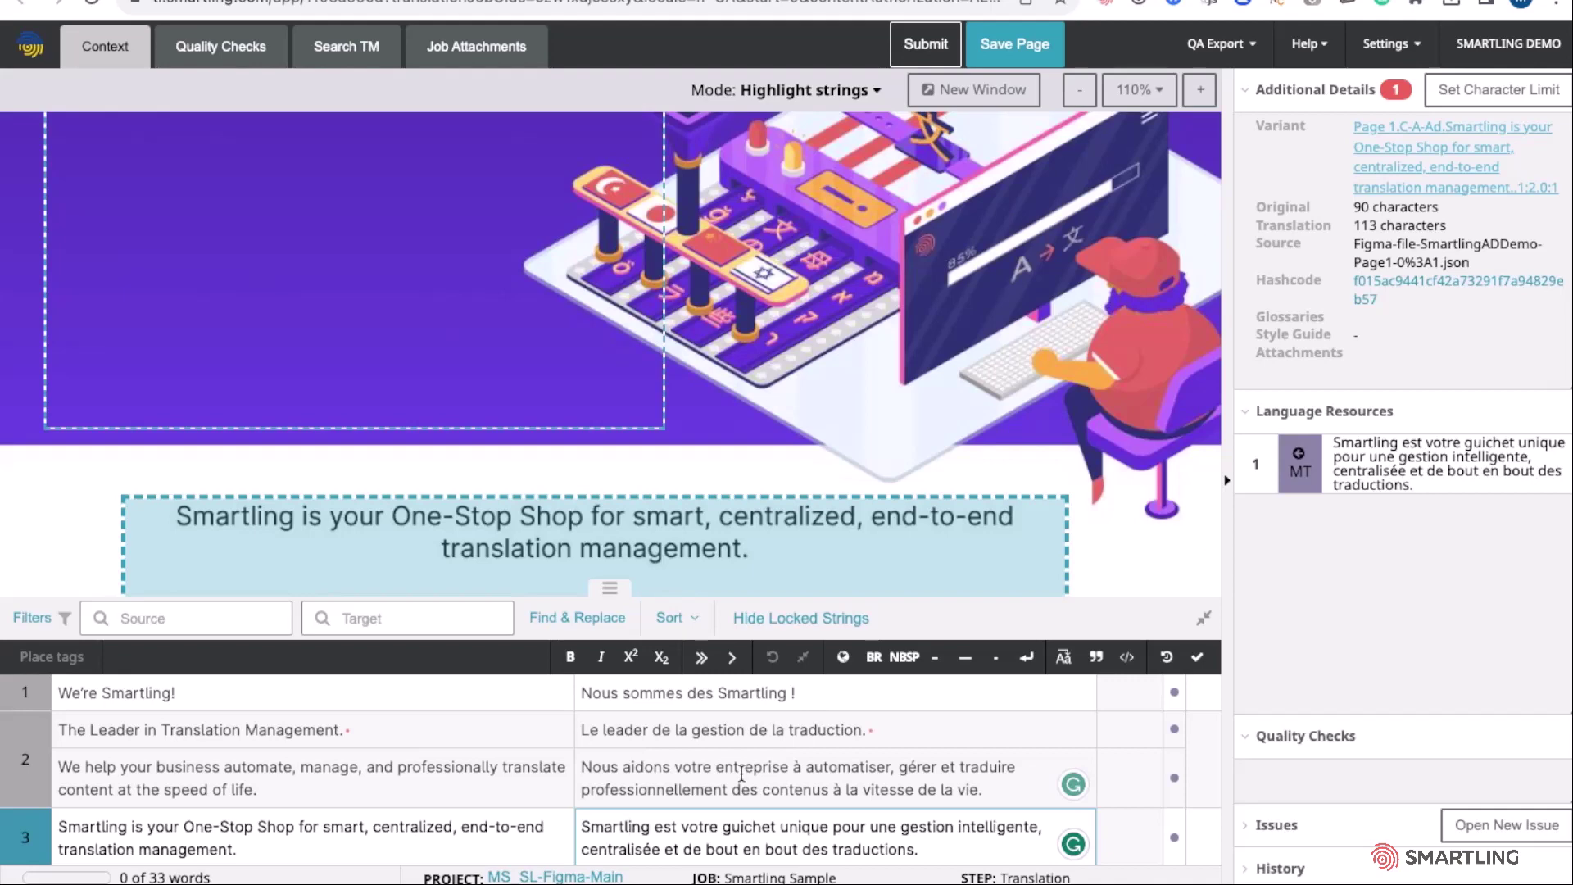
# Submit all 3 translated strings of the Smartling Sample job, then return to the dashboard
pyautogui.click(915, 49)
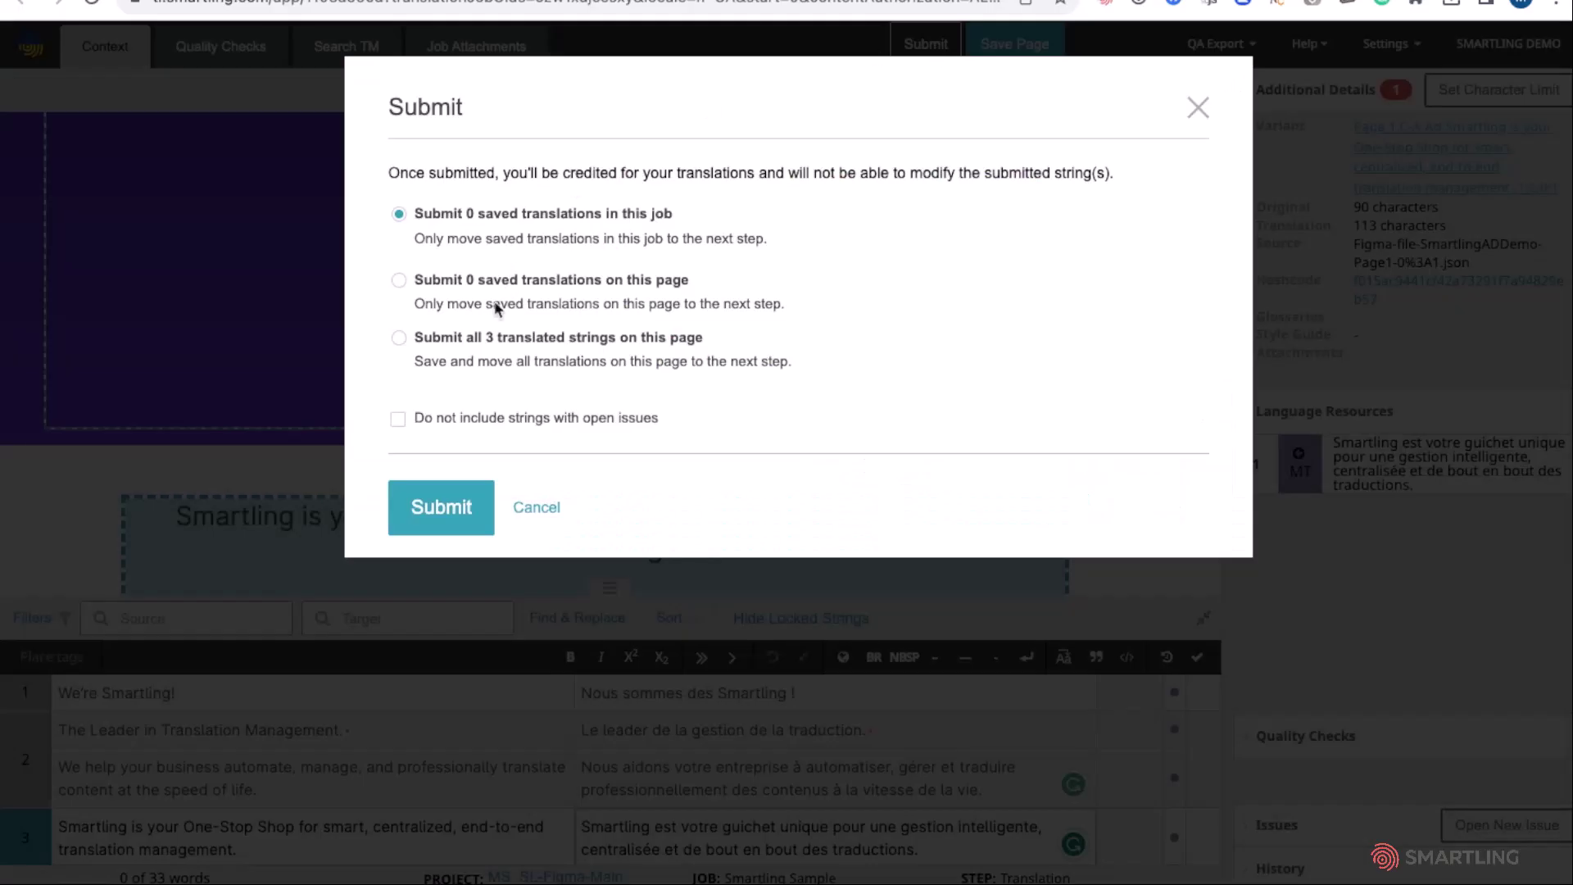
pyautogui.click(495, 339)
pyautogui.click(429, 524)
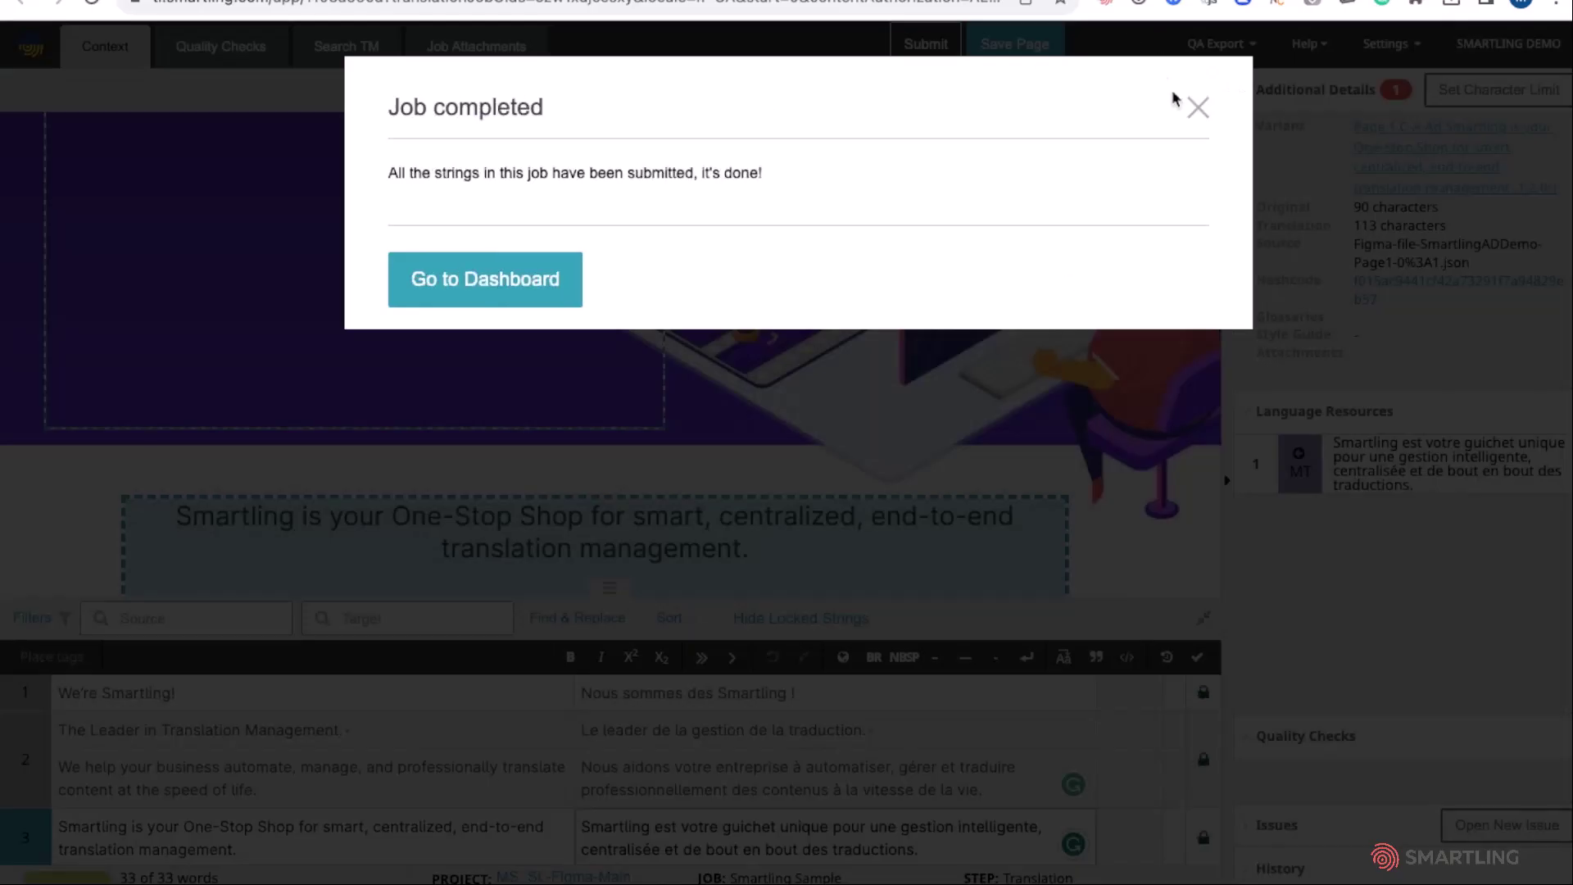
pyautogui.click(1196, 107)
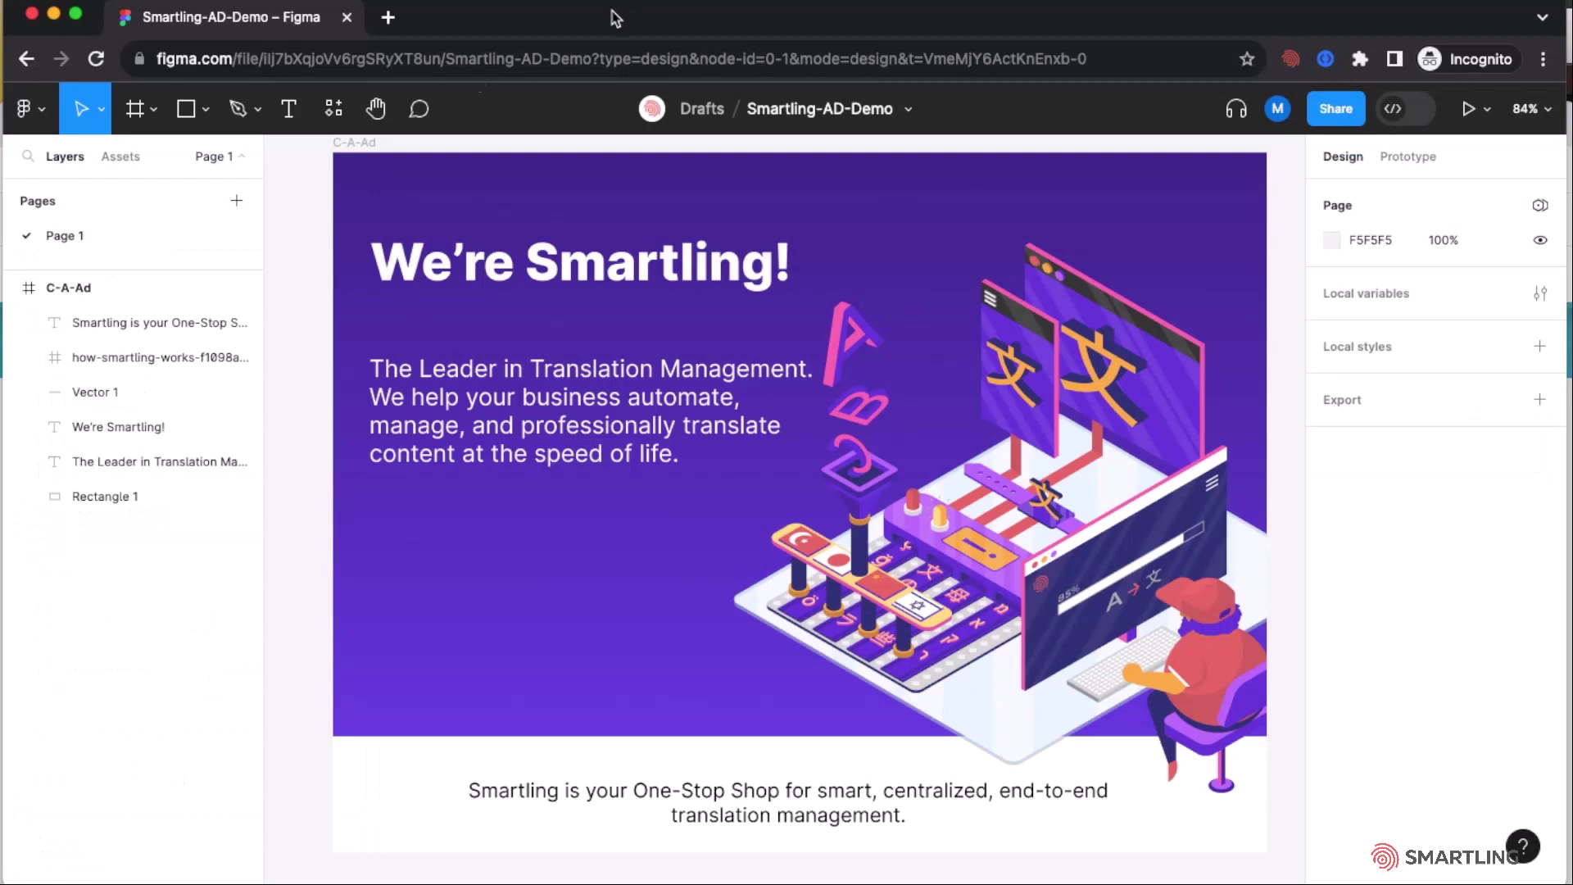
# Open Smartling's Translation Status from the Figma Plugins menu to see French (Canada) completed
pyautogui.click(39, 115)
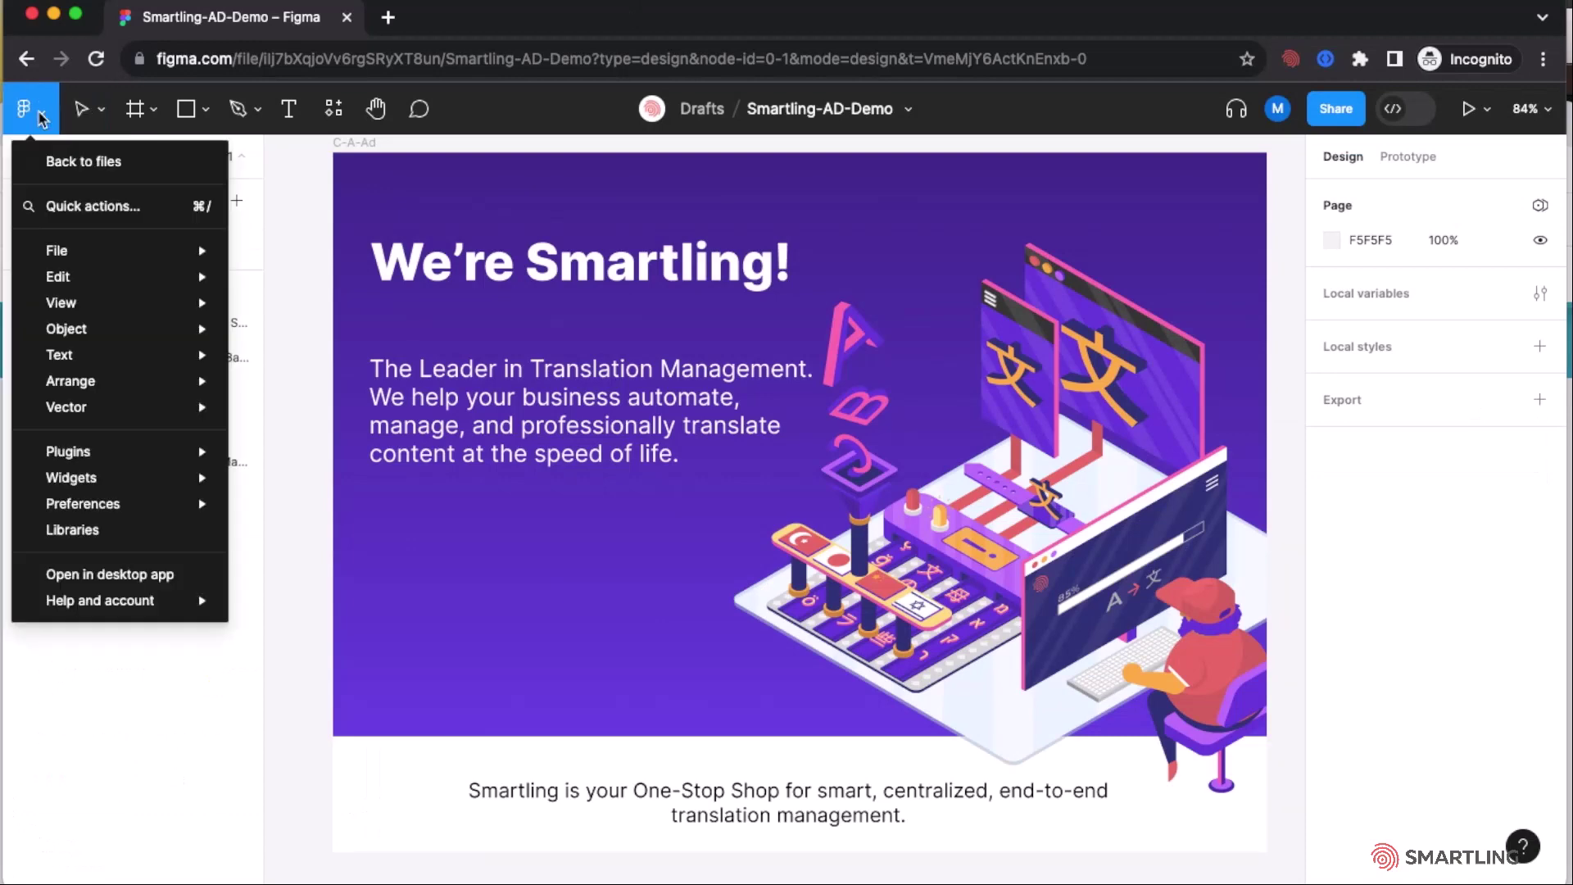
pyautogui.moveTo(75, 259)
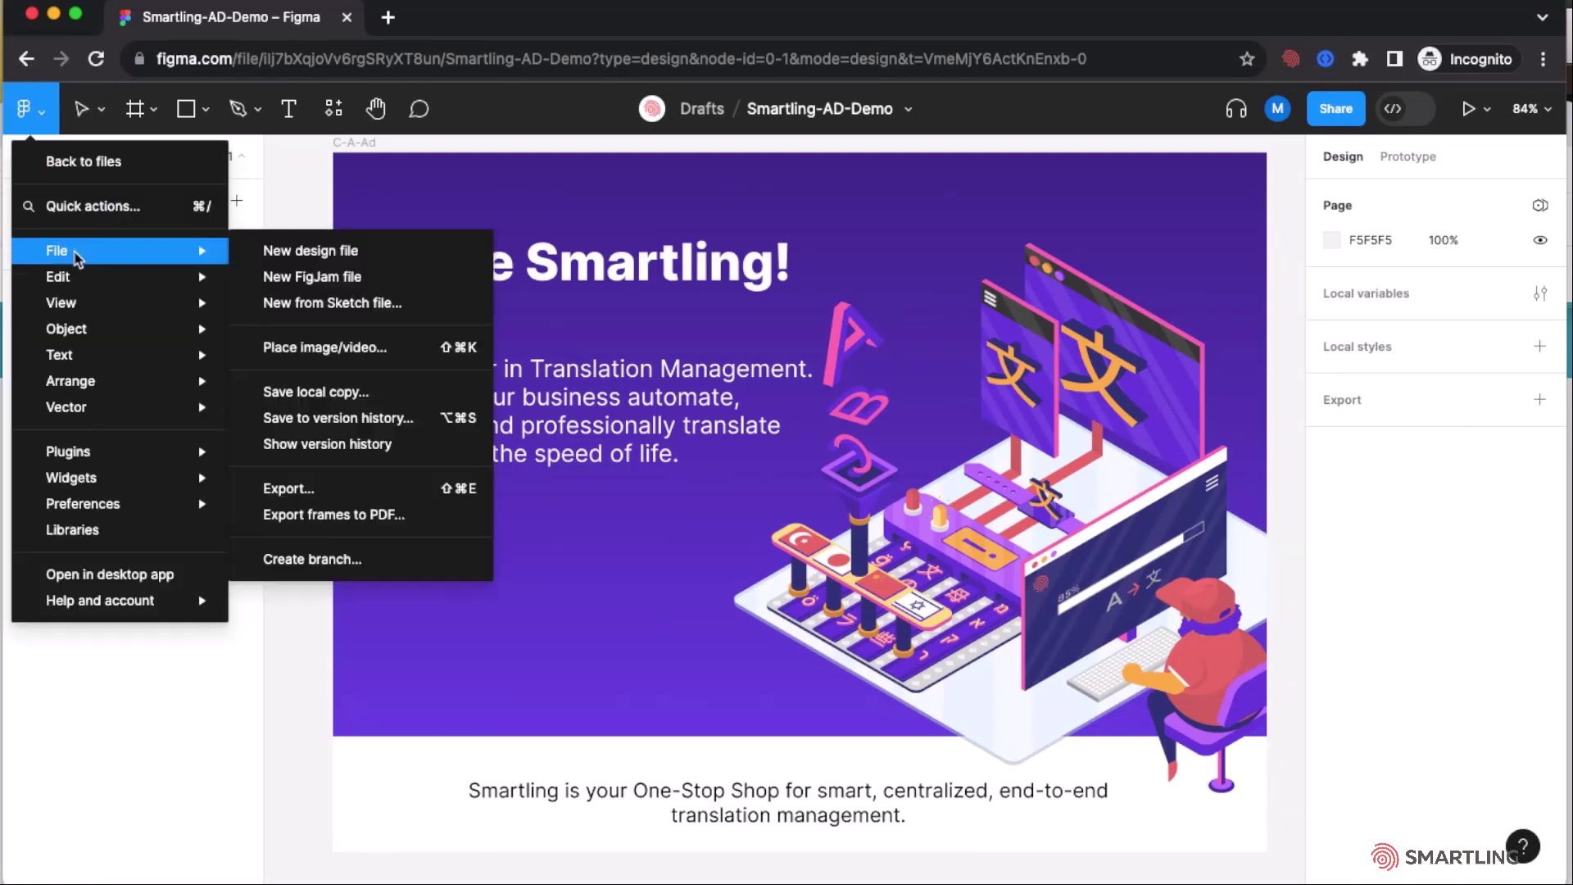
pyautogui.moveTo(88, 457)
pyautogui.moveTo(306, 498)
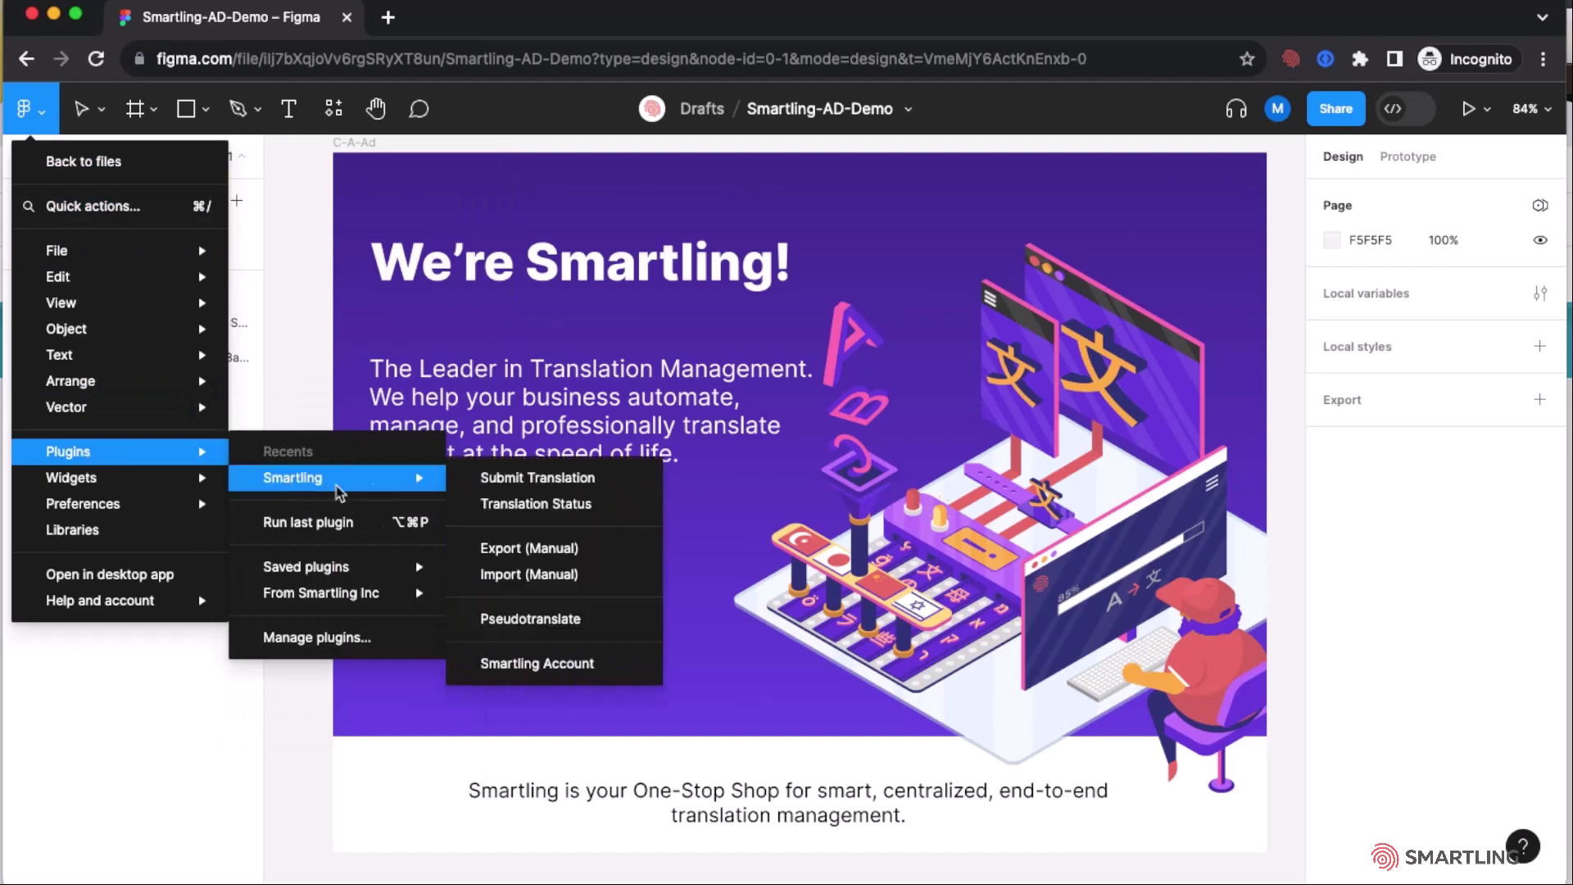
pyautogui.click(508, 503)
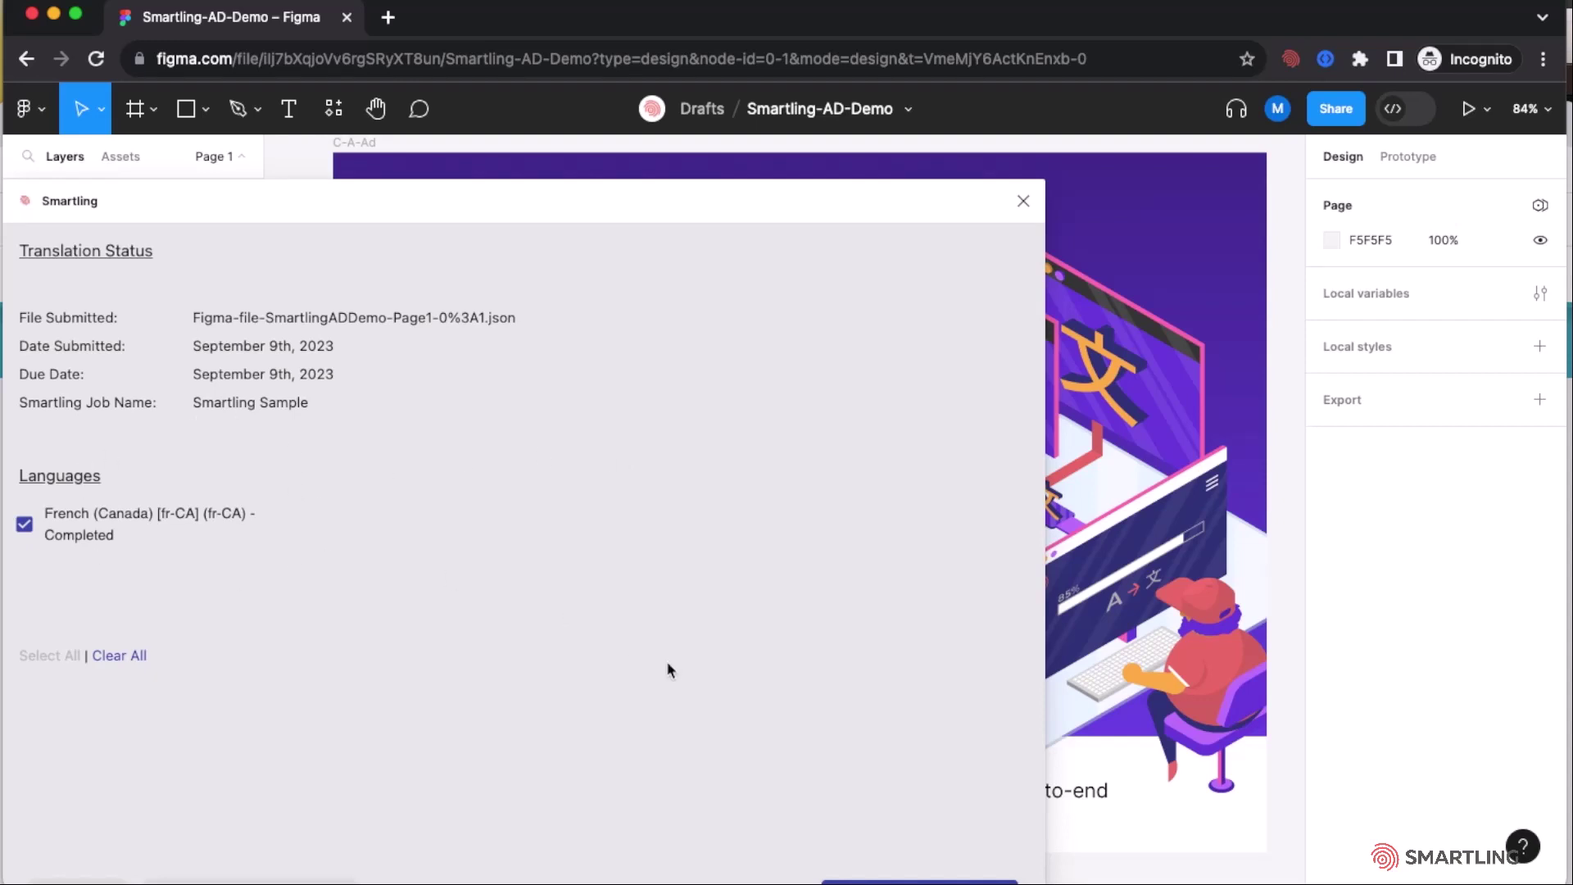
# Load the French (Canada) translation as a new Page 1 [French (Canada)] page
pyautogui.click(879, 882)
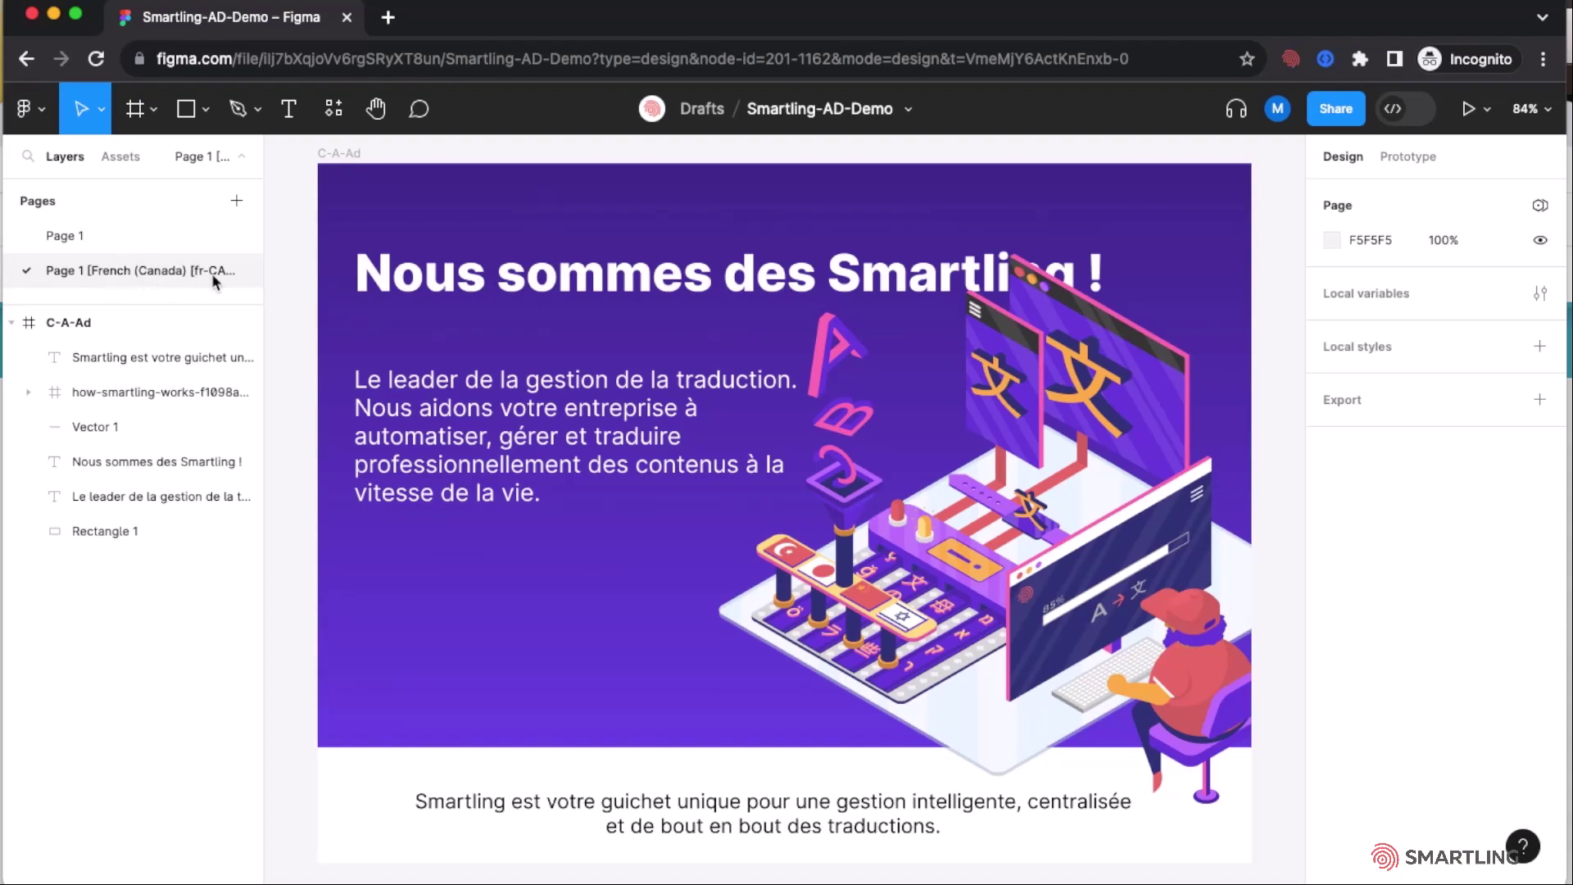
# Compare English Page 1 with the French (Canada) page, ending back on Page 1
pyautogui.click(101, 235)
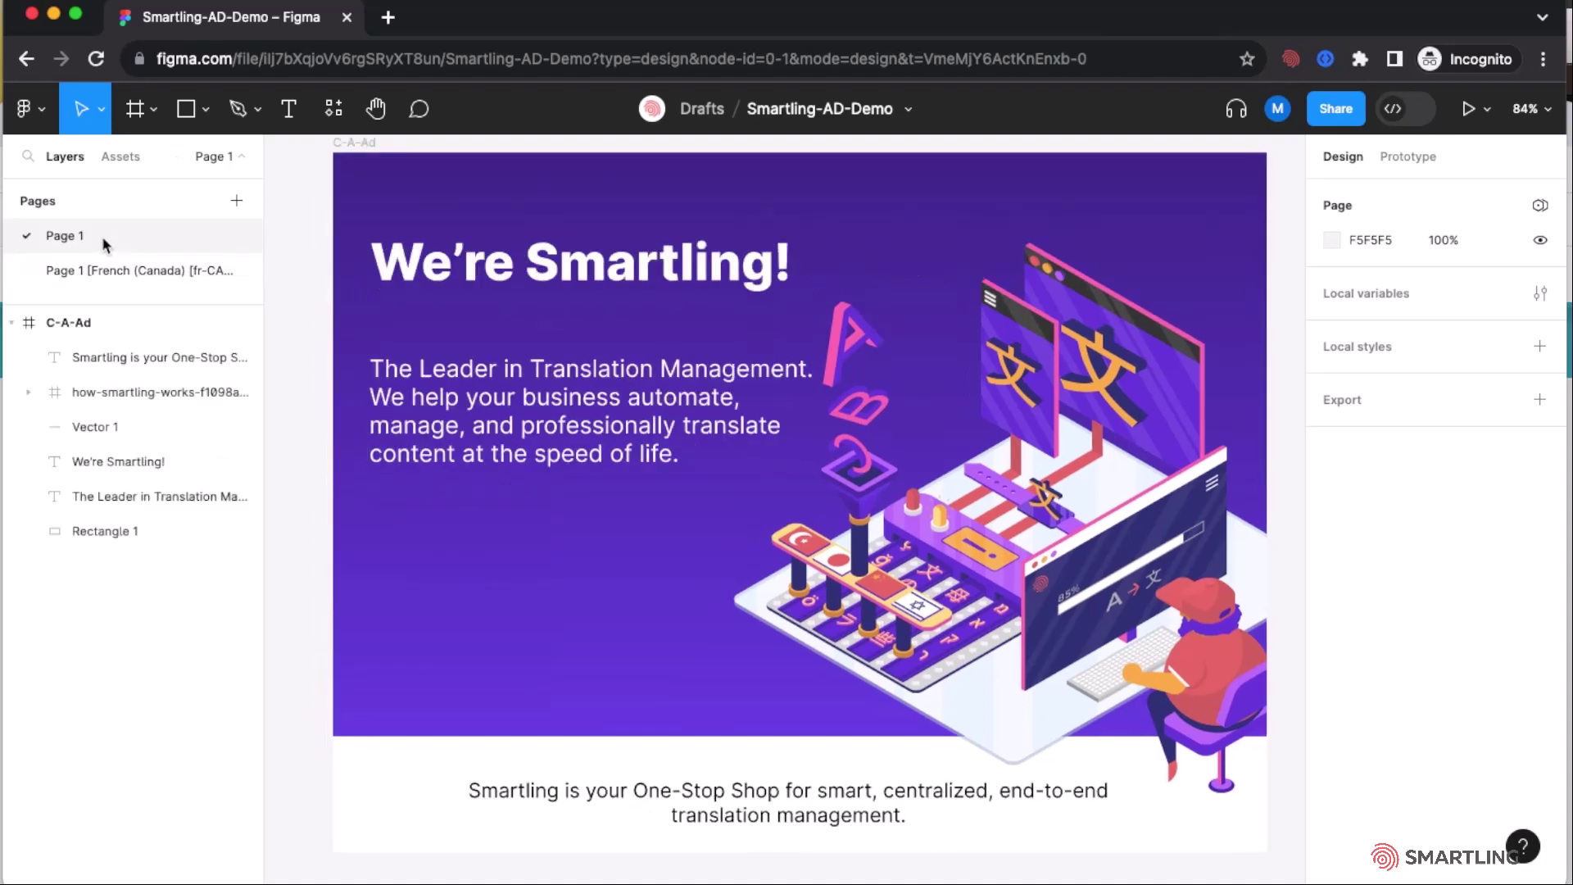
pyautogui.click(110, 271)
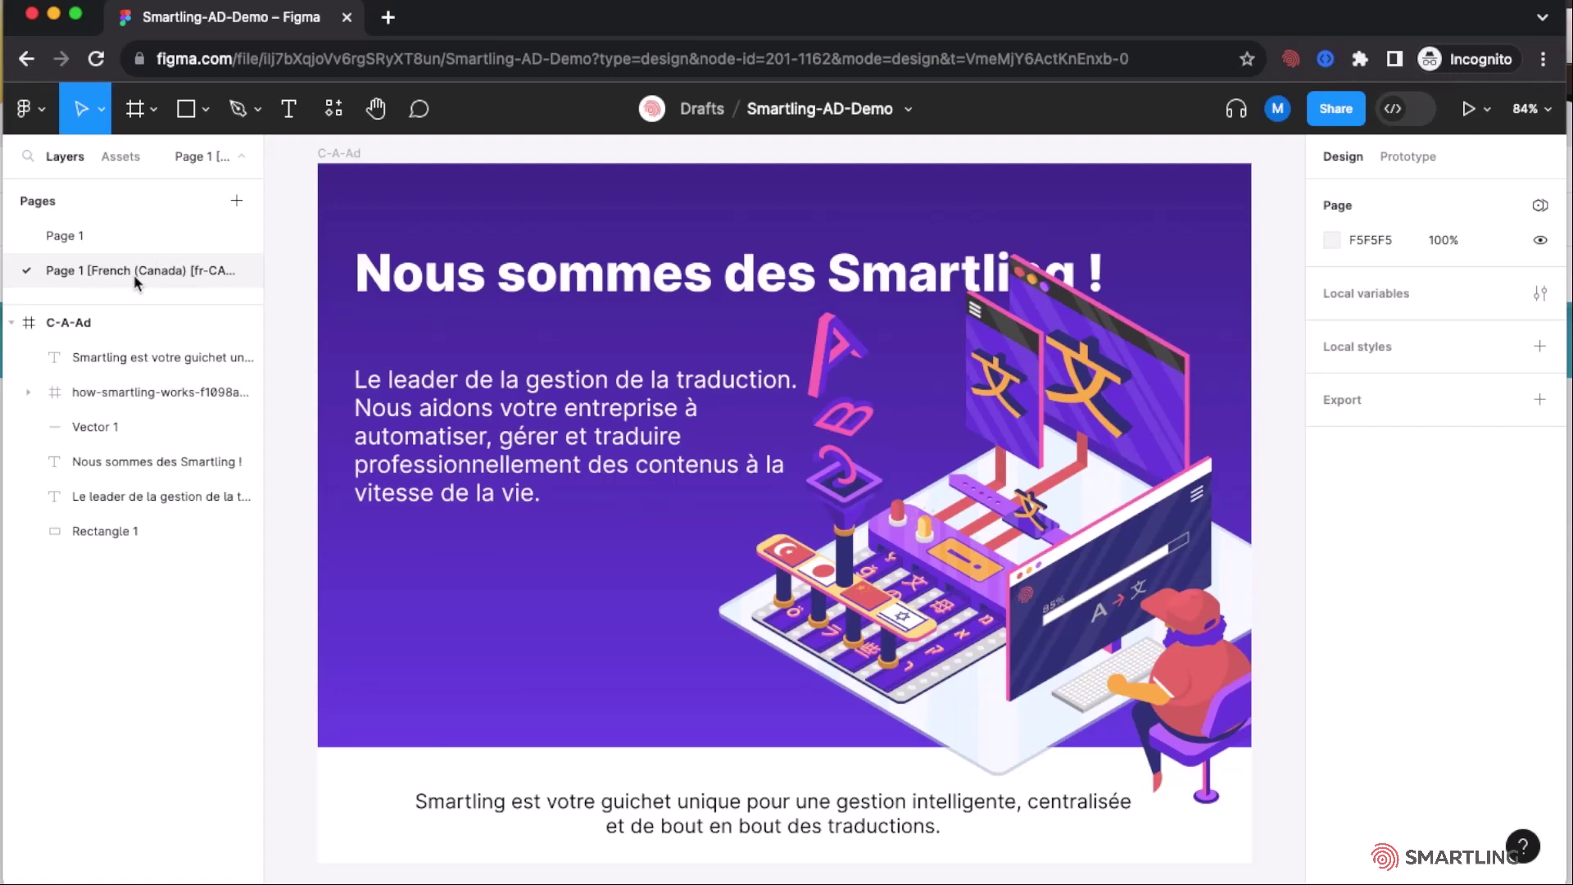
pyautogui.click(135, 238)
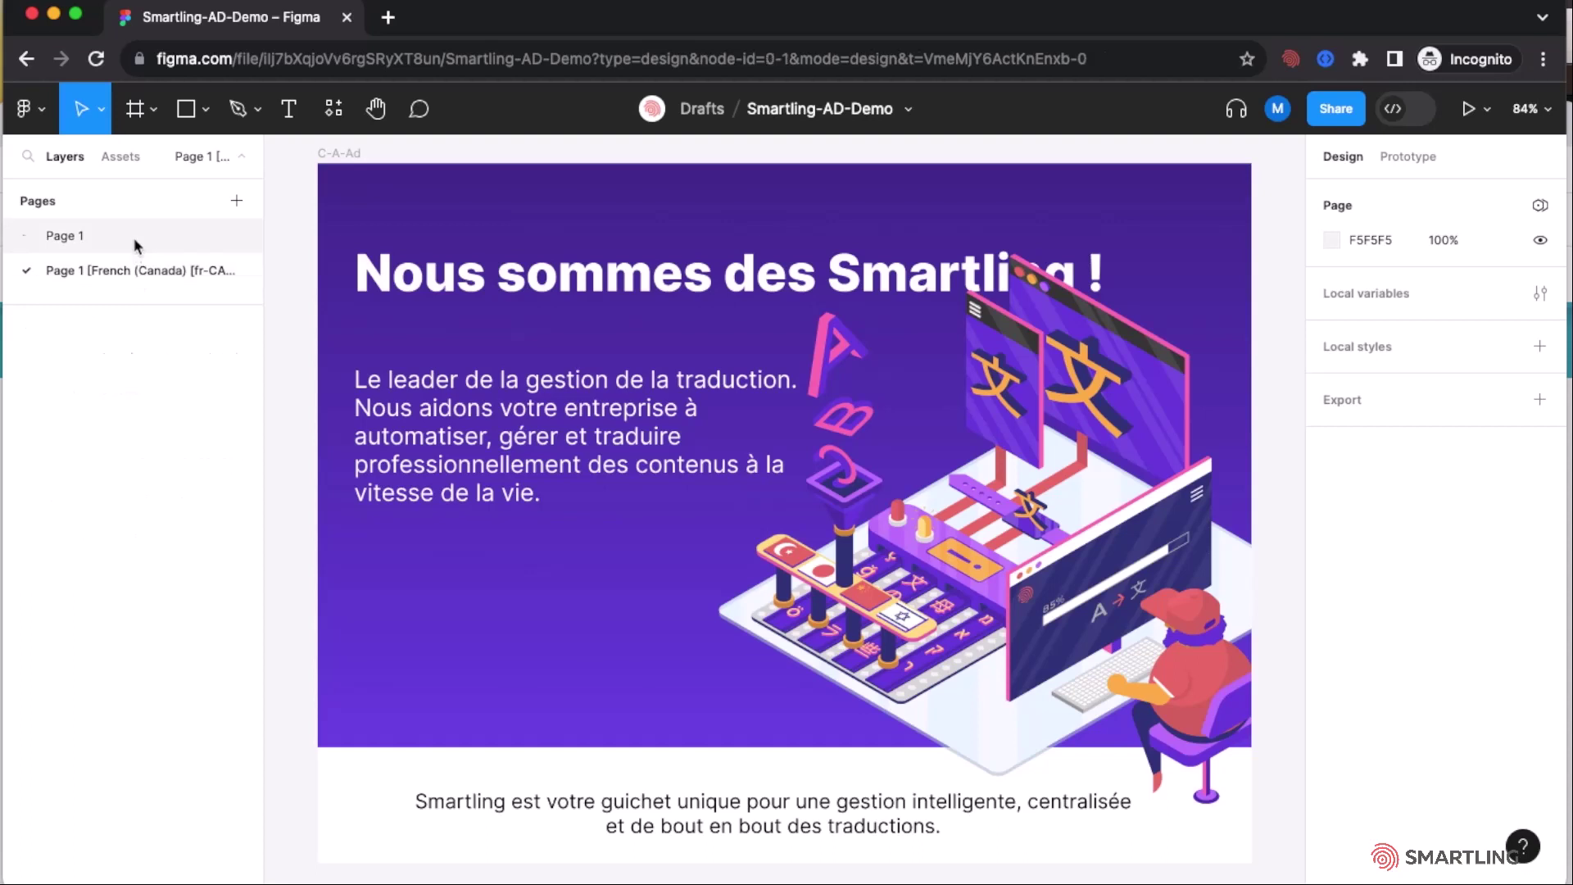